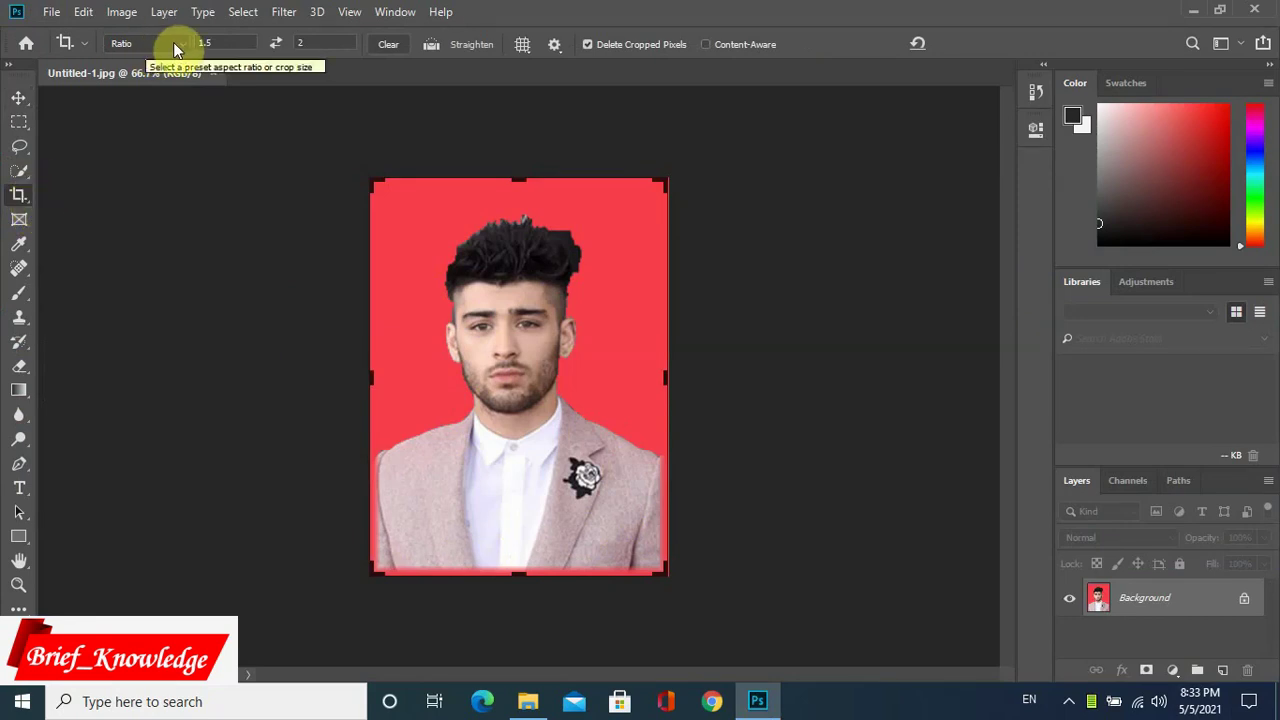
# Crop the portrait at a 1.5 to 2 ratio, tightening the frame around the head and shoulders.
pyautogui.click(222, 42)
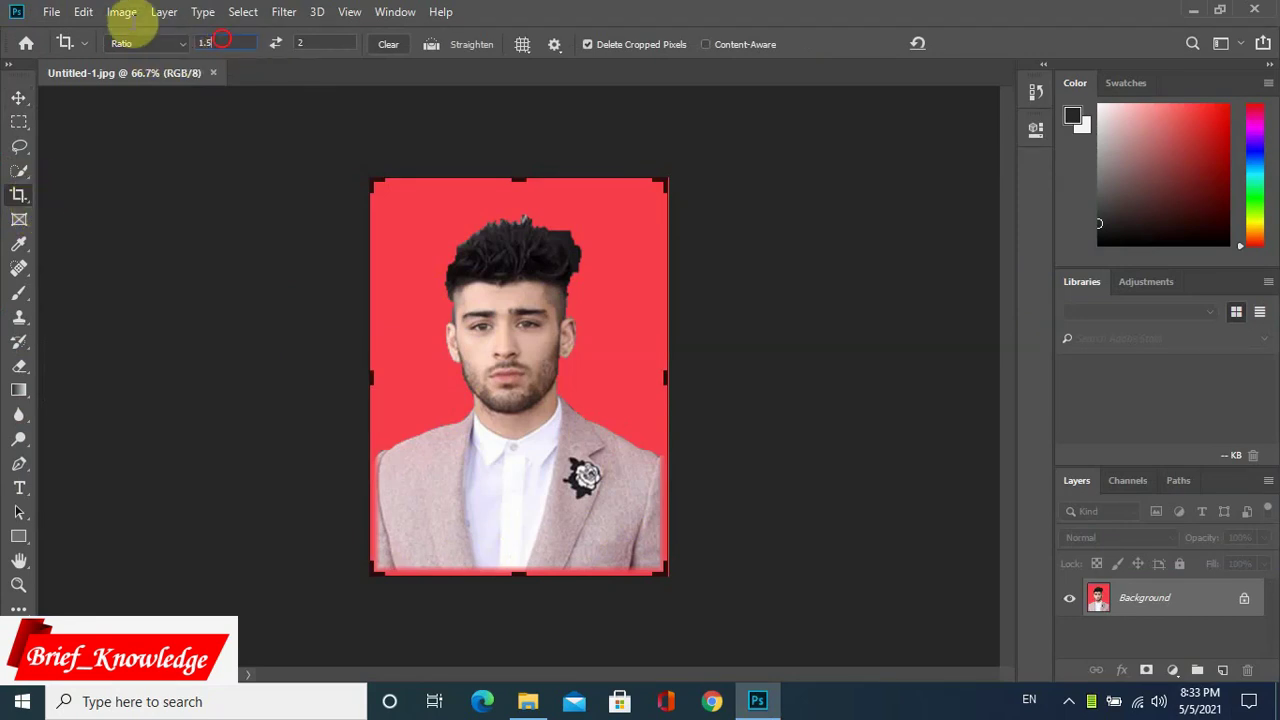
pyautogui.write('1')
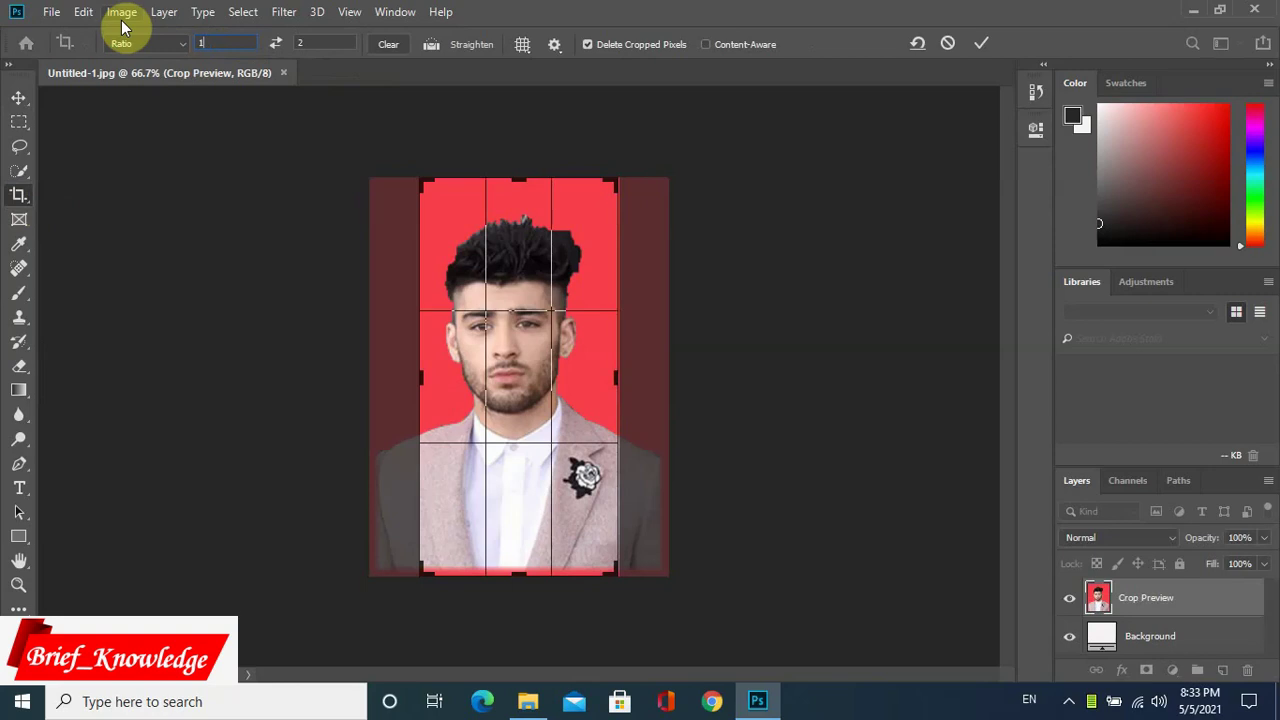
pyautogui.write('.5')
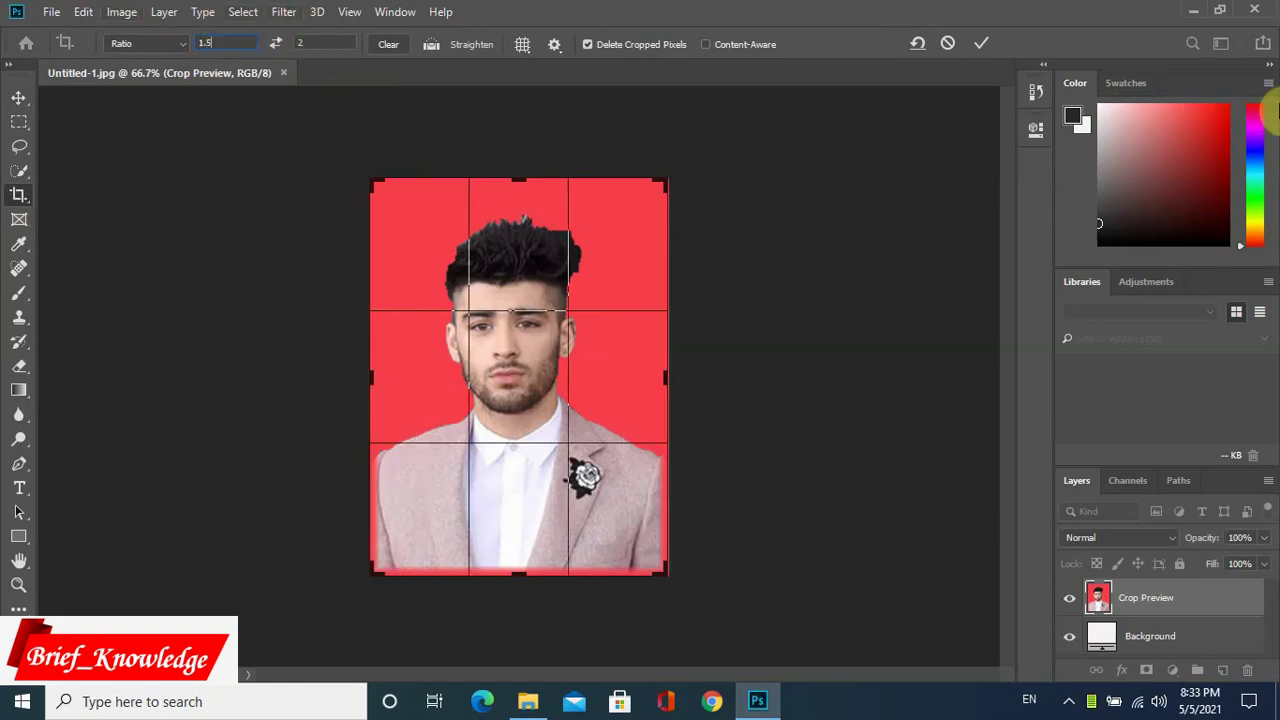
pyautogui.click(330, 40)
pyautogui.moveTo(380, 184)
pyautogui.mouseDown()
pyautogui.moveTo(403, 200)
pyautogui.moveTo(392, 204)
pyautogui.mouseUp()
pyautogui.moveTo(508, 386)
pyautogui.mouseDown()
pyautogui.moveTo(498, 352)
pyautogui.moveTo(520, 402)
pyautogui.mouseUp()
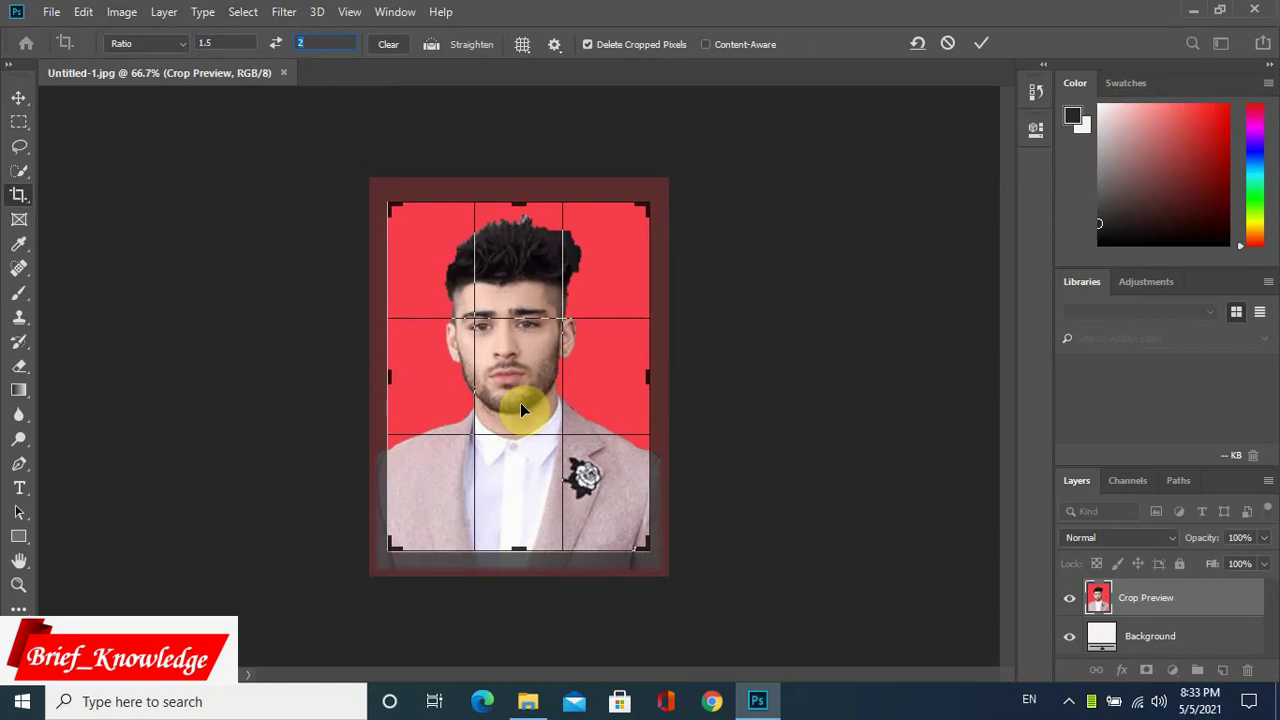
pyautogui.press('Return')
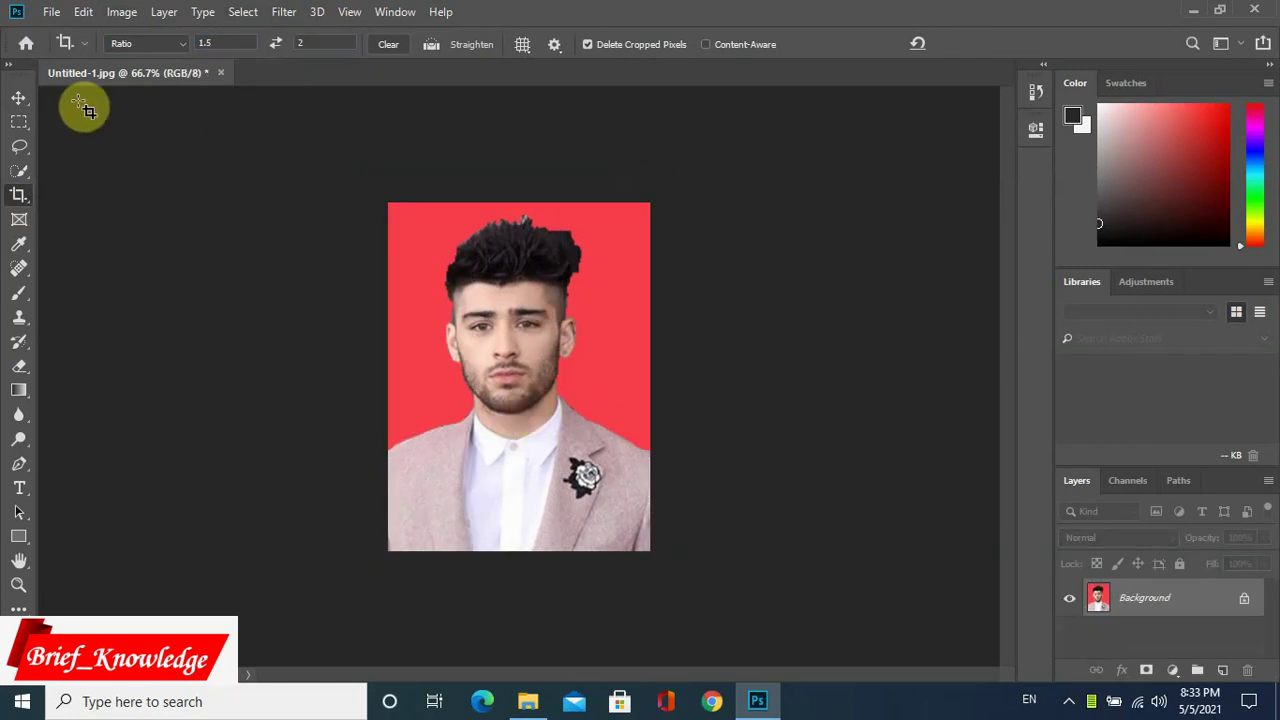
# Select the entire cropped portrait and turn the selection into a 14-pixel border.
pyautogui.click(19, 98)
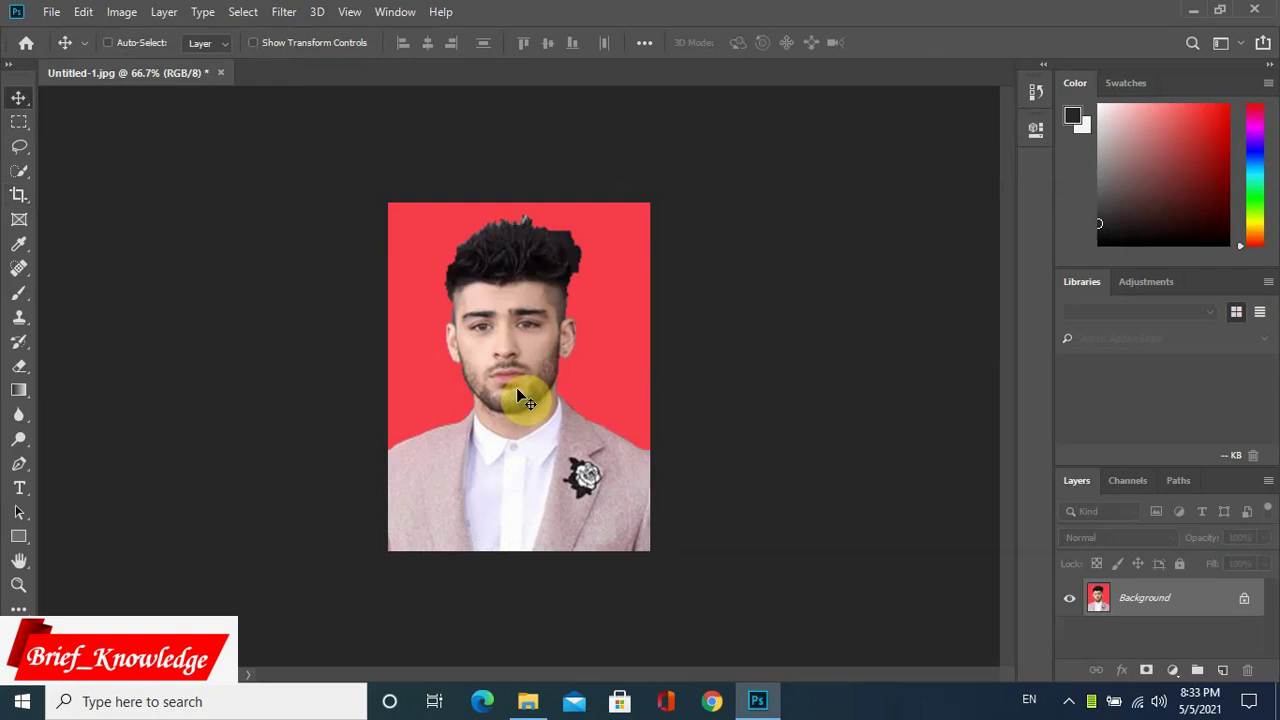
pyautogui.hotkey('ctrl', 'a')
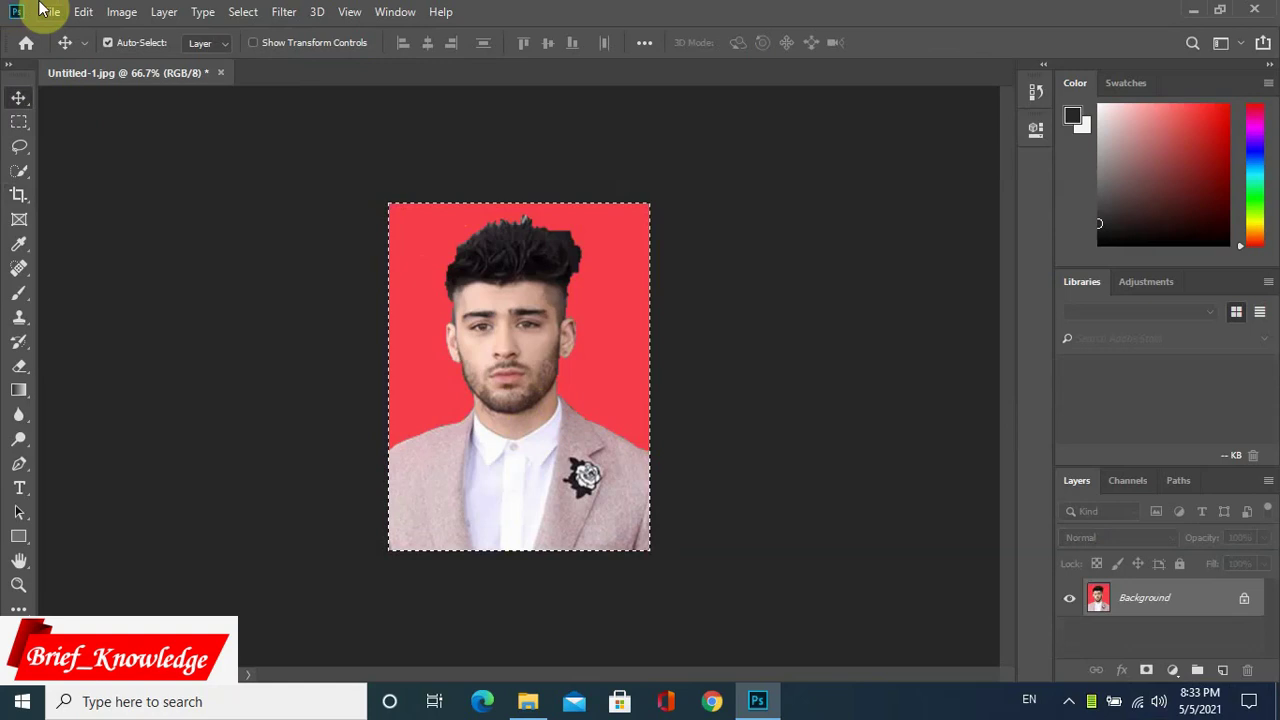
pyautogui.click(243, 12)
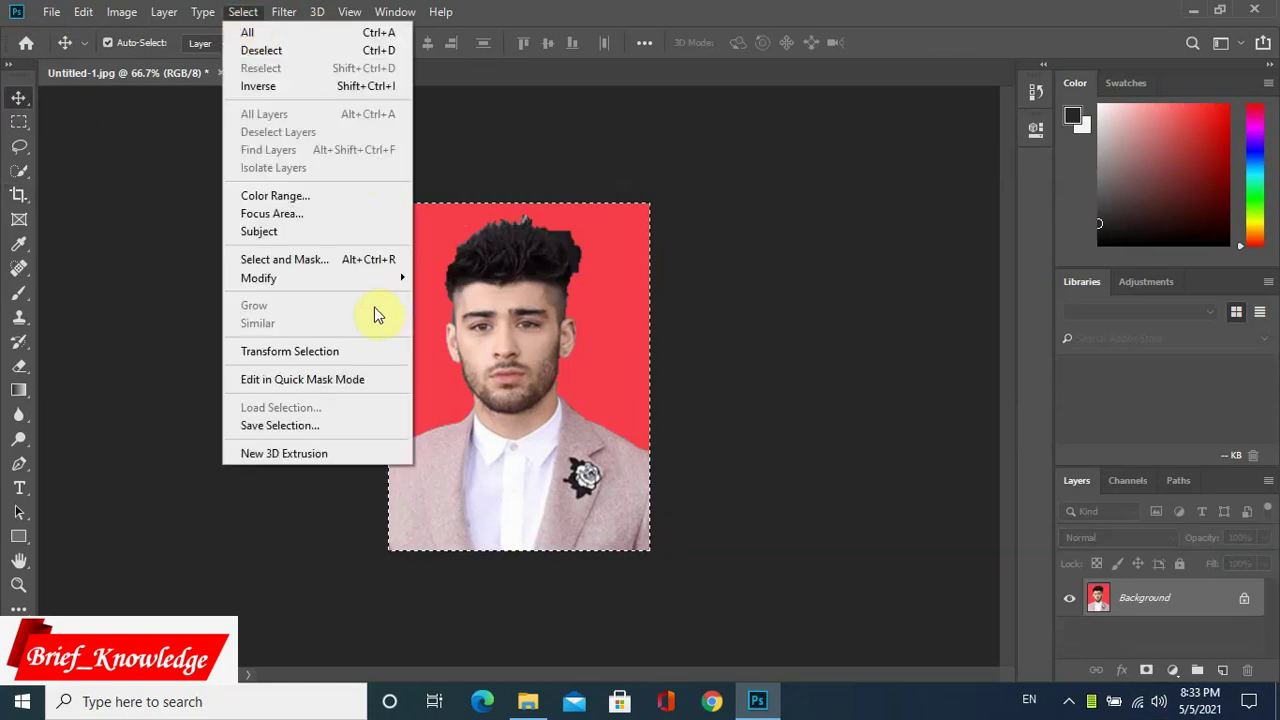
pyautogui.moveTo(340, 282)
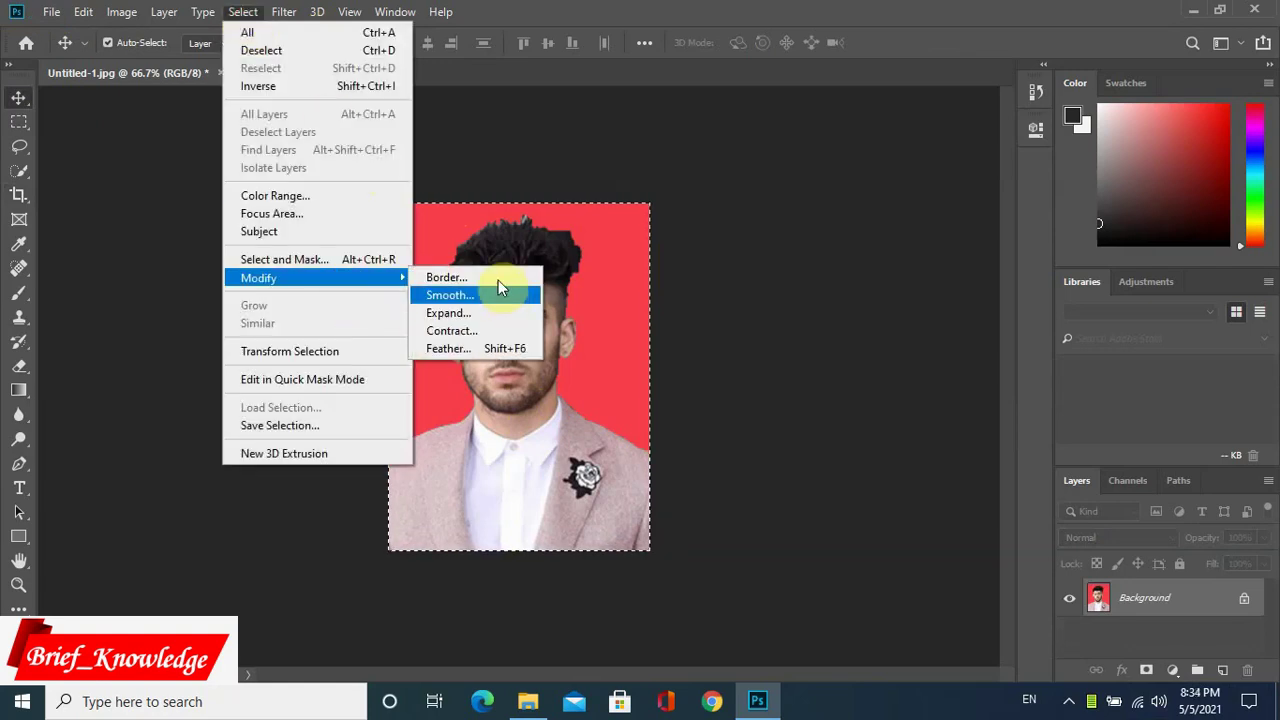
pyautogui.click(446, 277)
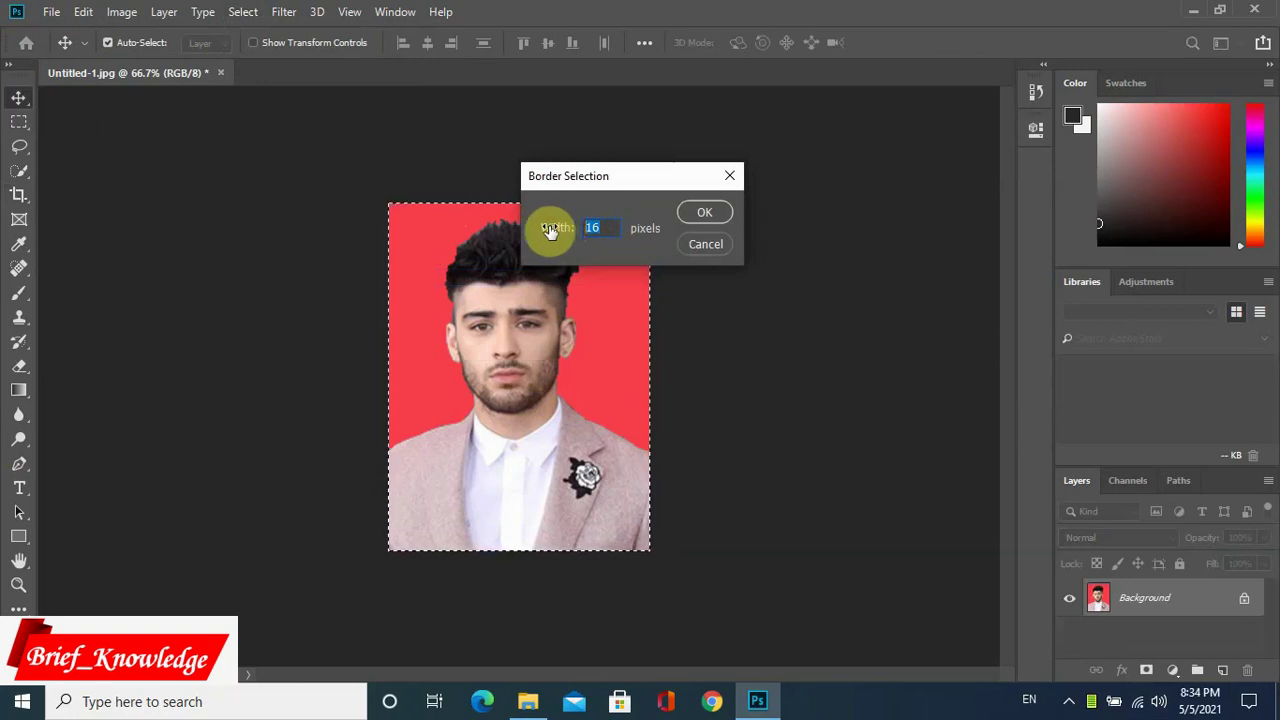
pyautogui.write('15')
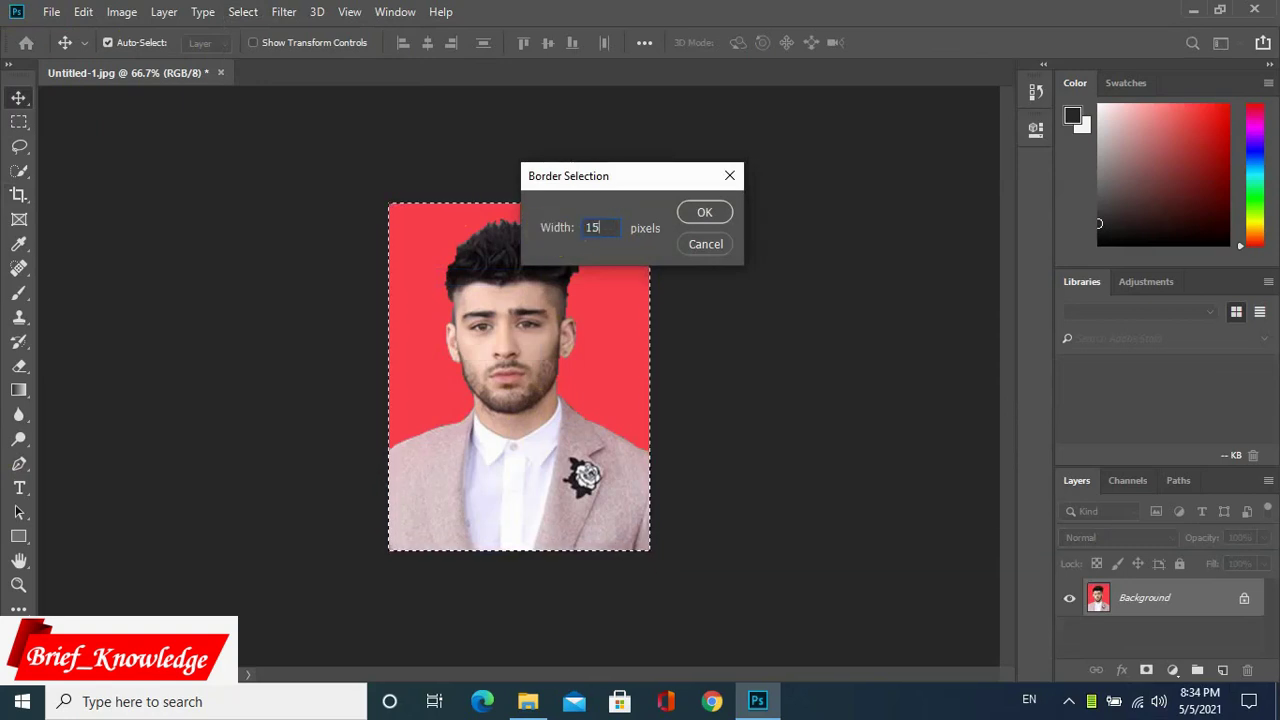
pyautogui.press('BackSpace')
pyautogui.write('4')
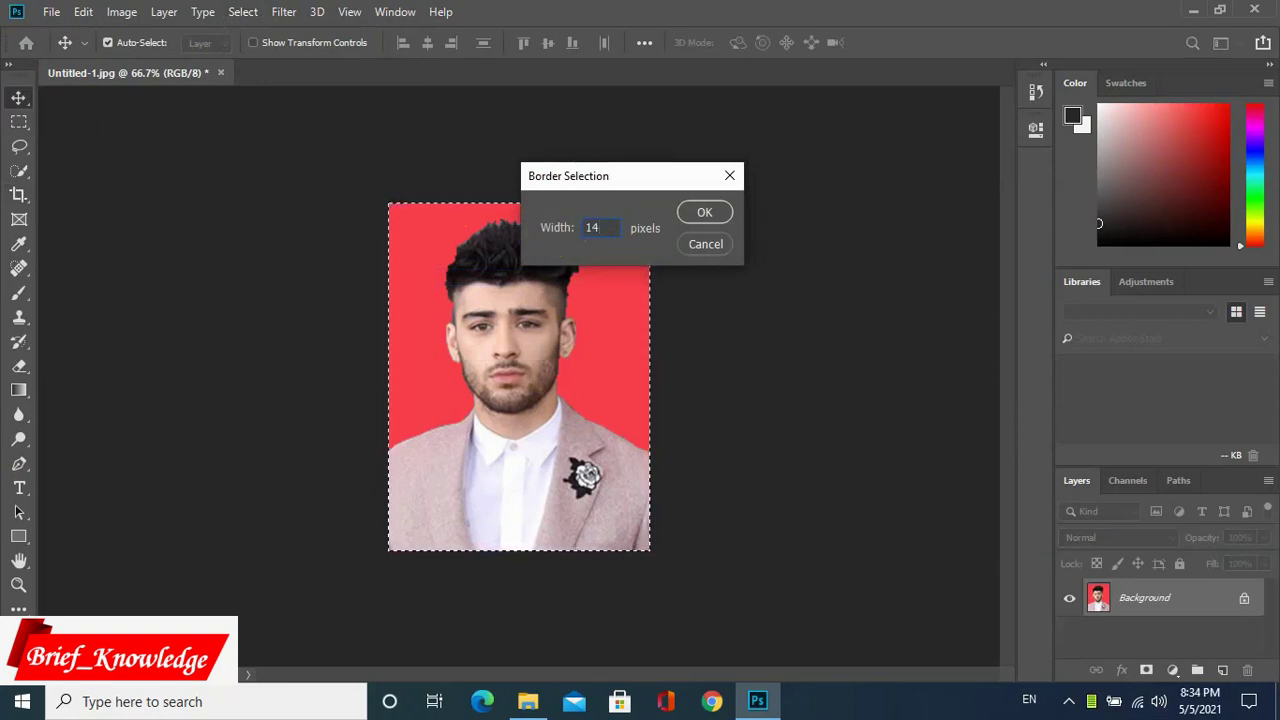
pyautogui.press('Return')
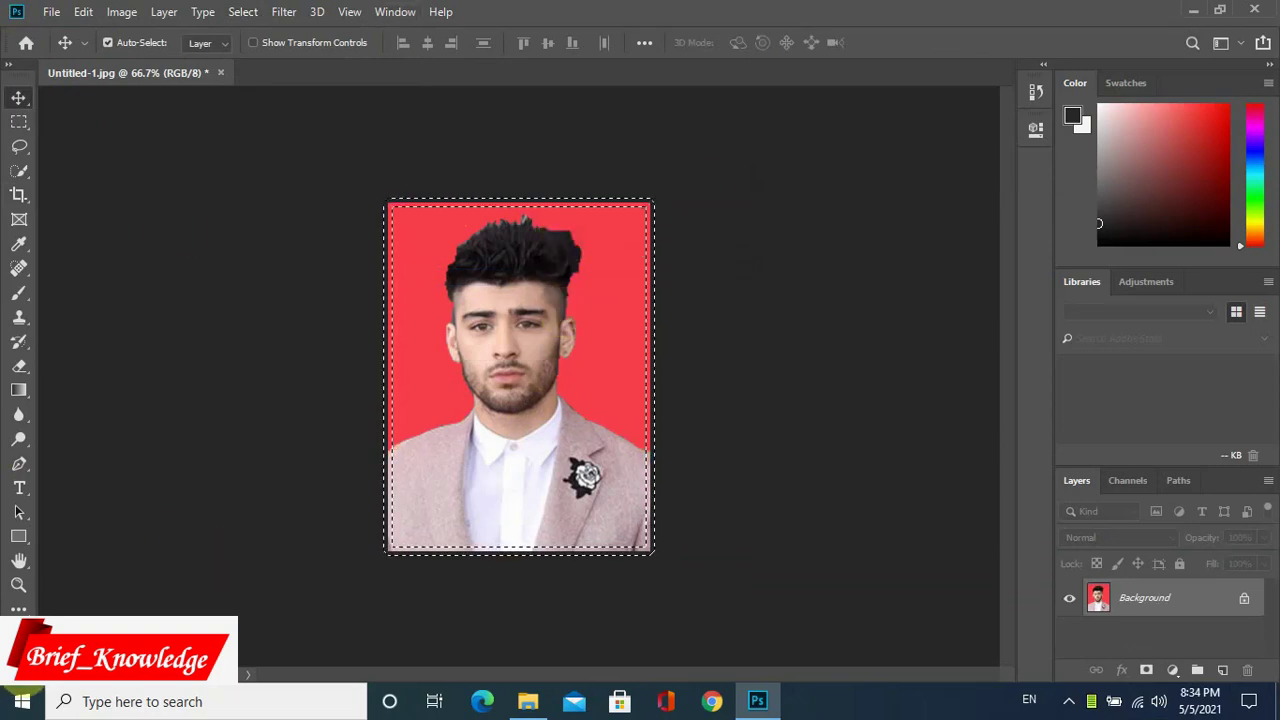
# Set the background color to light gray cbc4c4.
pyautogui.click(24, 634)
pyautogui.click(639, 302)
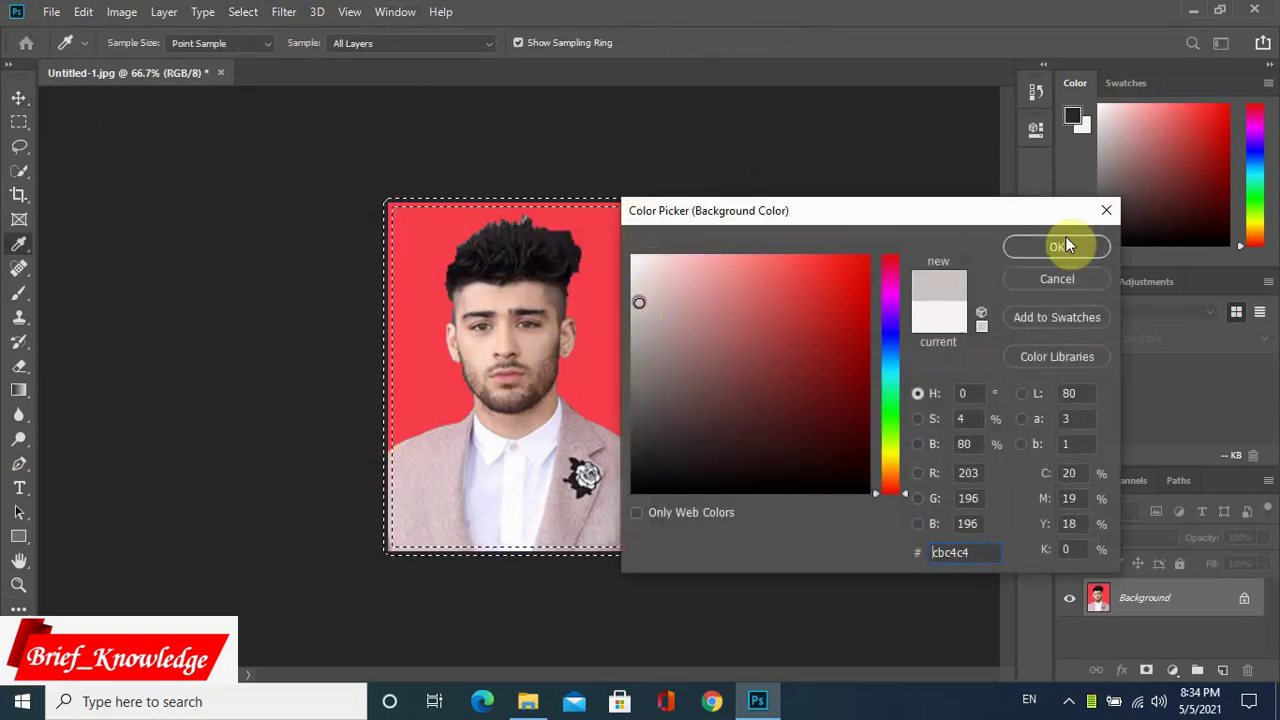
pyautogui.click(1060, 246)
pyautogui.press('v')
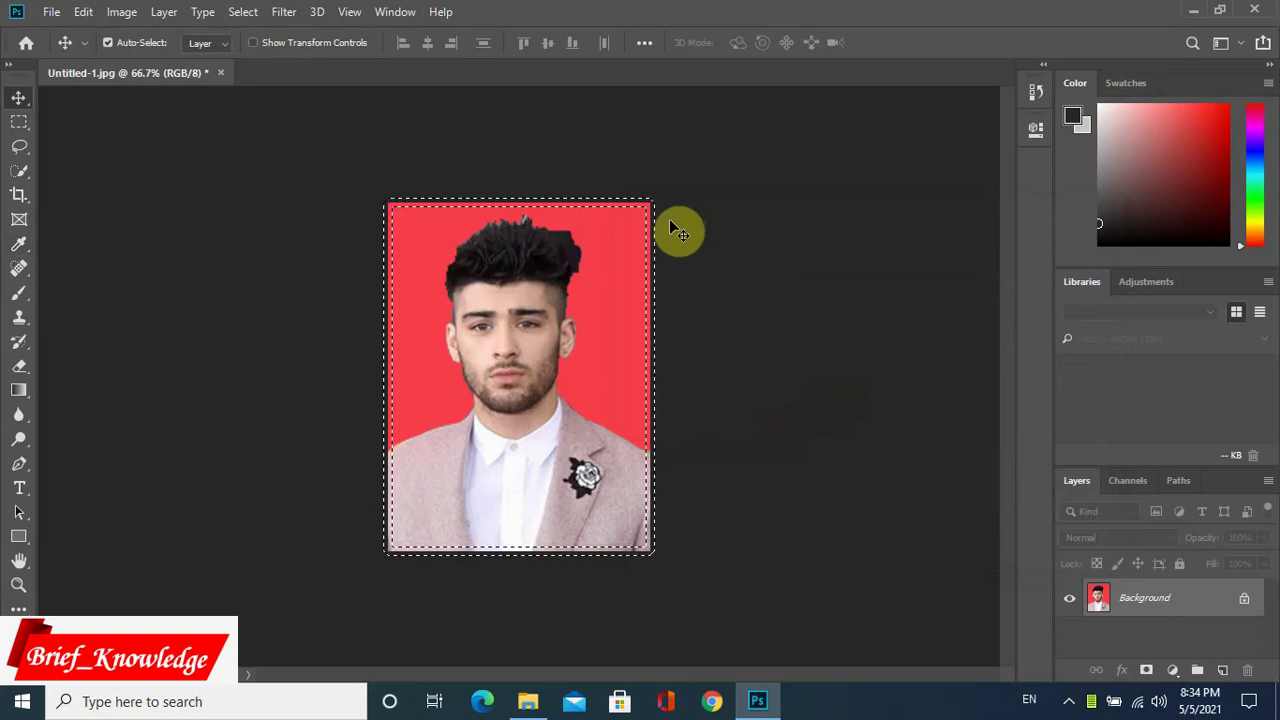
# Fill the border selection with the foreground color in Normal mode at 100% opacity and deselect it.
pyautogui.hotkey('shift', 'F5')
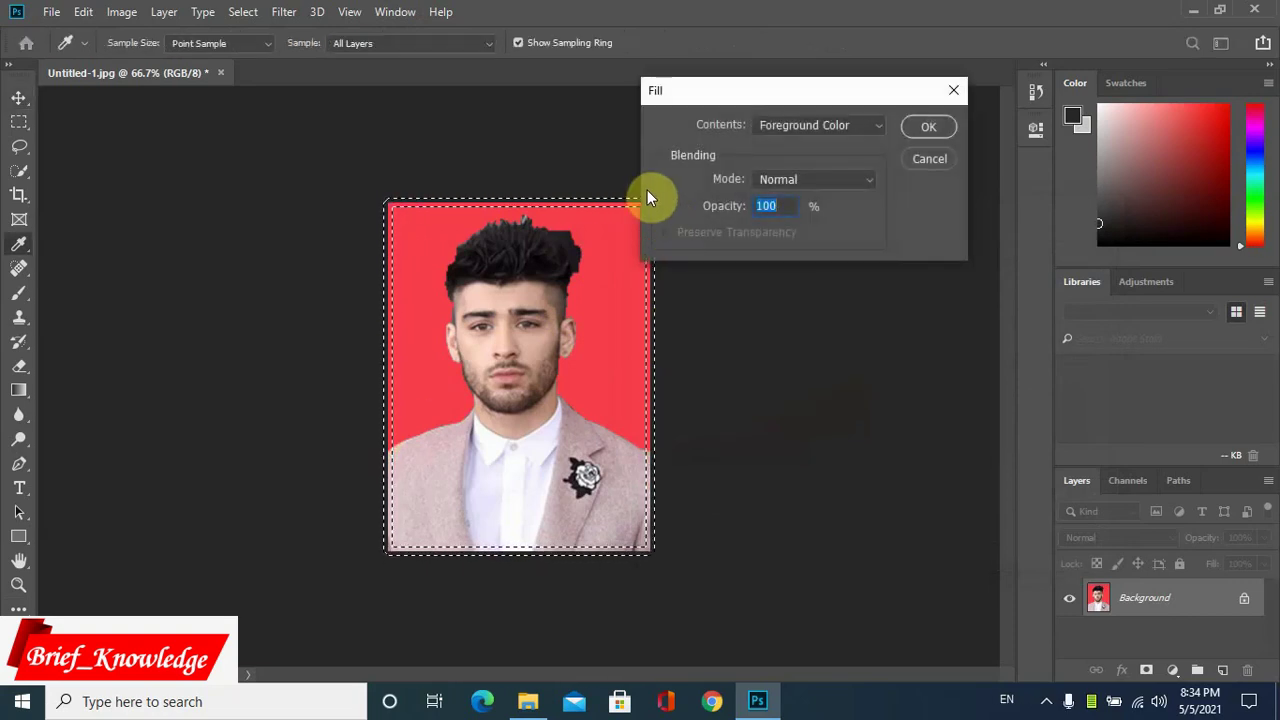
pyautogui.click(879, 127)
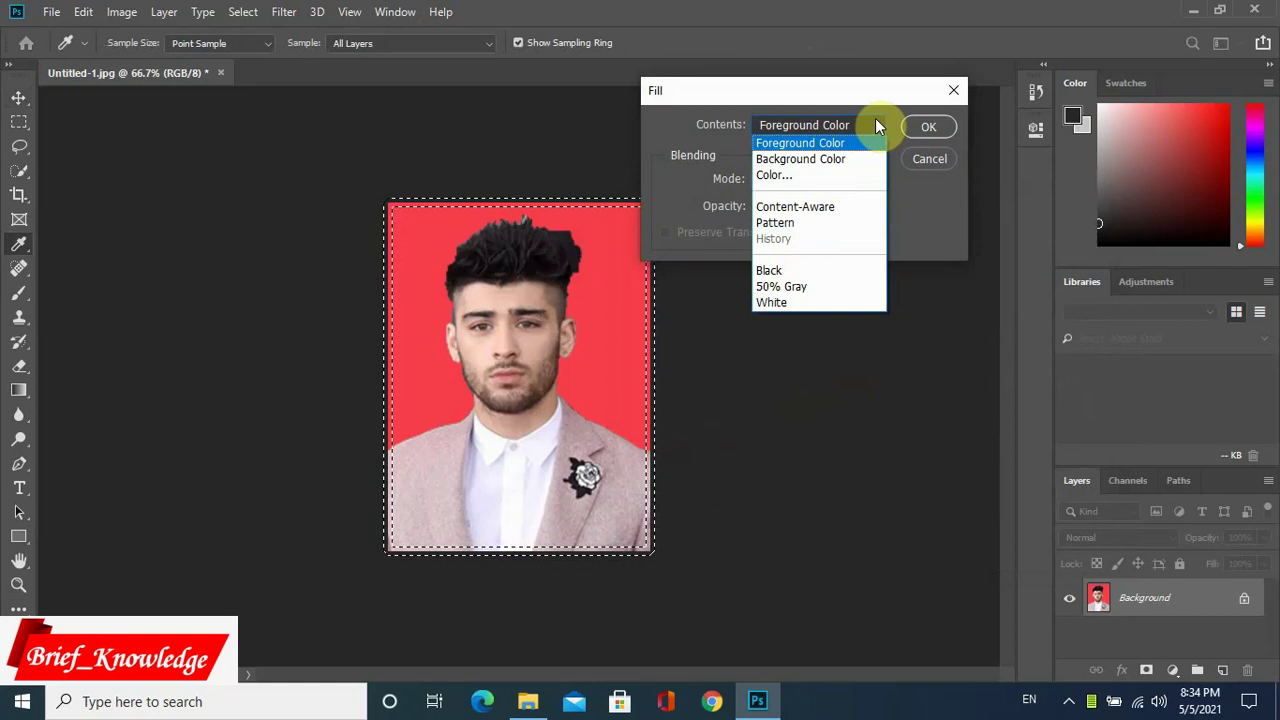
pyautogui.click(925, 133)
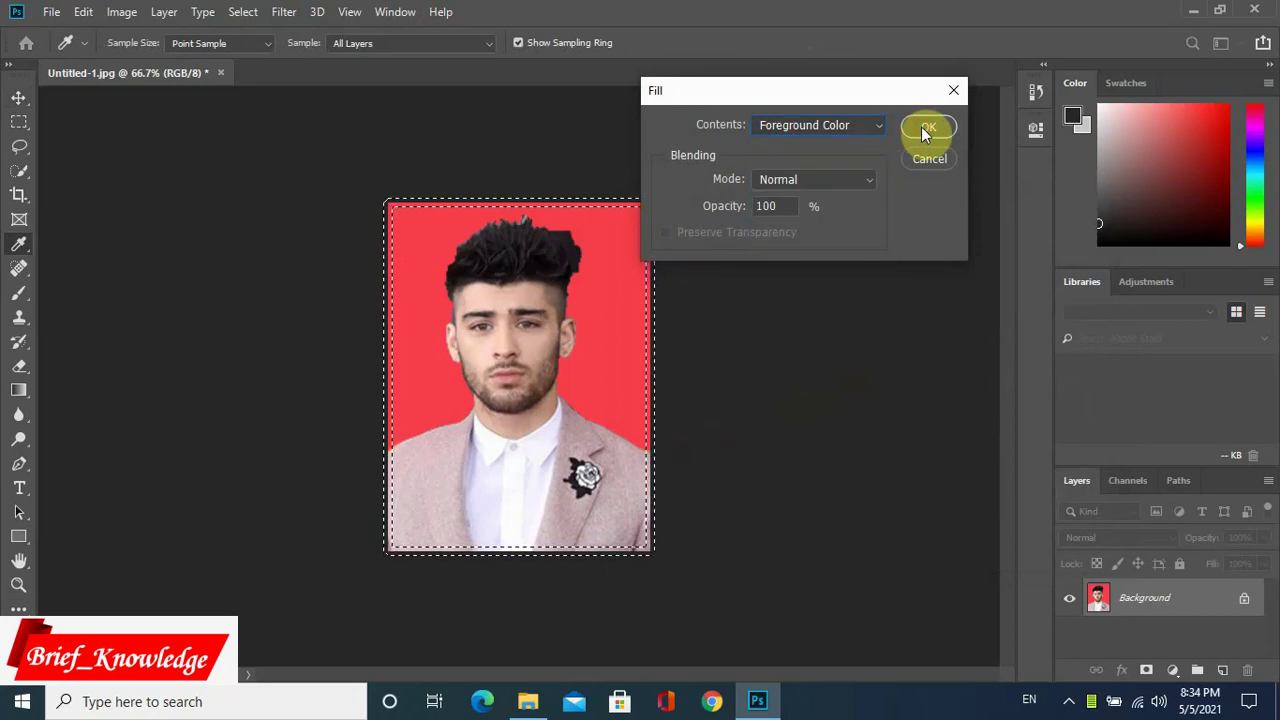
pyautogui.click(925, 131)
pyautogui.press('v')
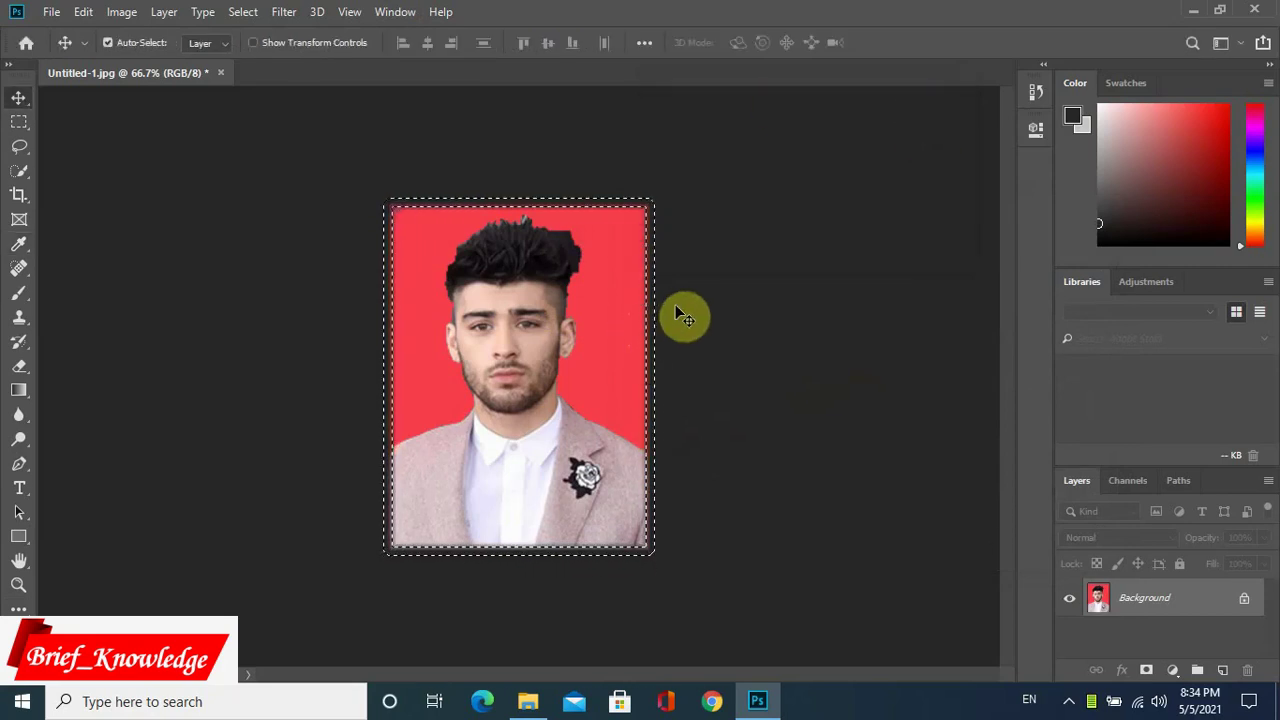
pyautogui.hotkey('ctrl', 'd')
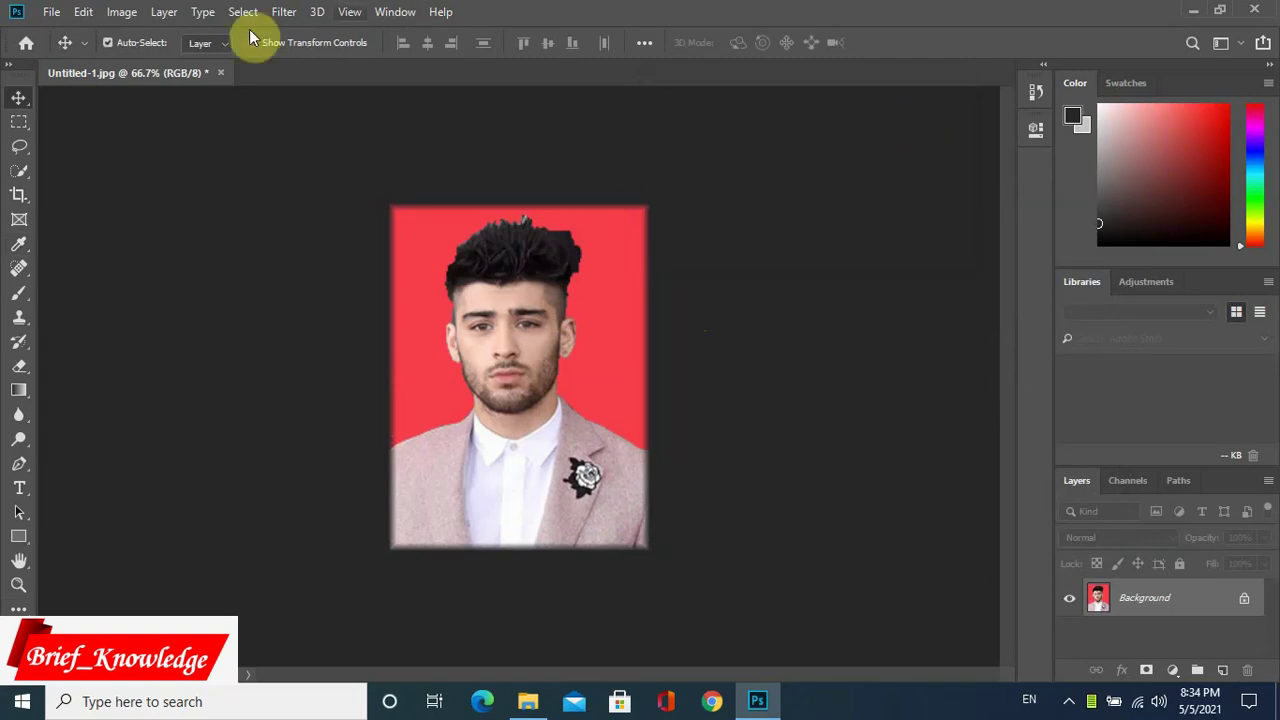
# Create a new blank document 6 inches wide and 4 inches high at 300 pixels/inch with a white background.
pyautogui.click(52, 12)
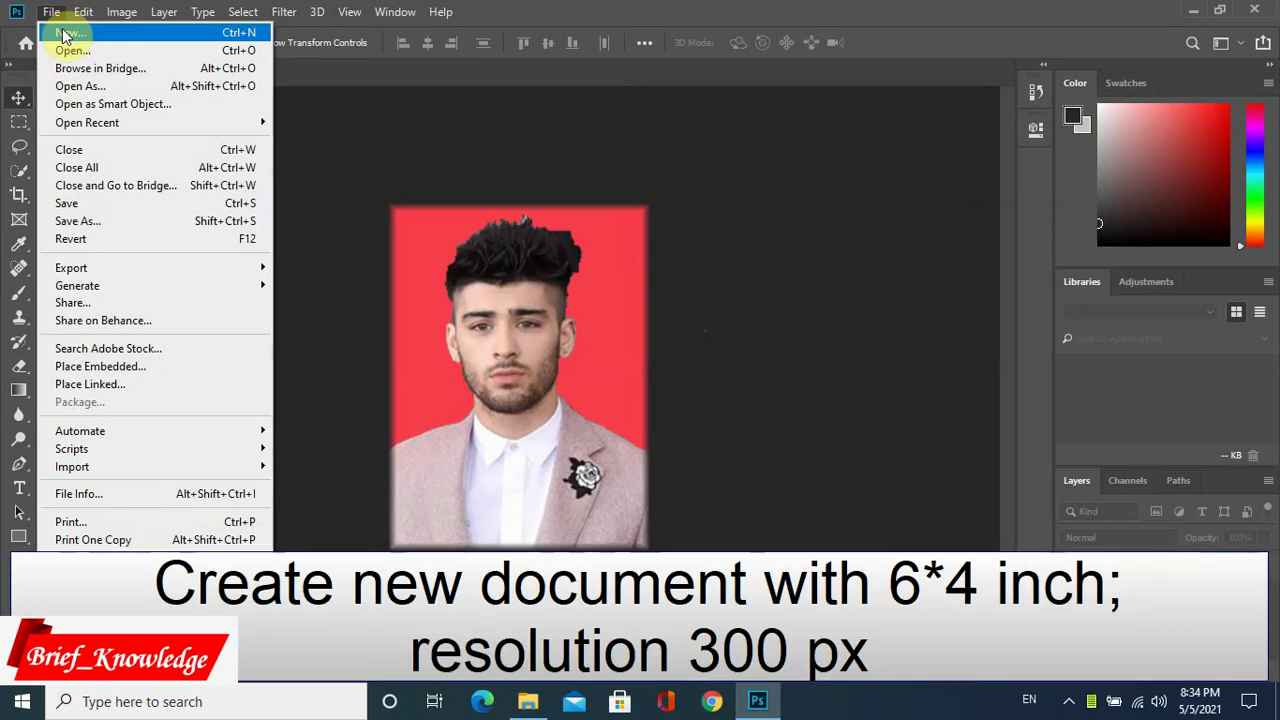
pyautogui.click(64, 34)
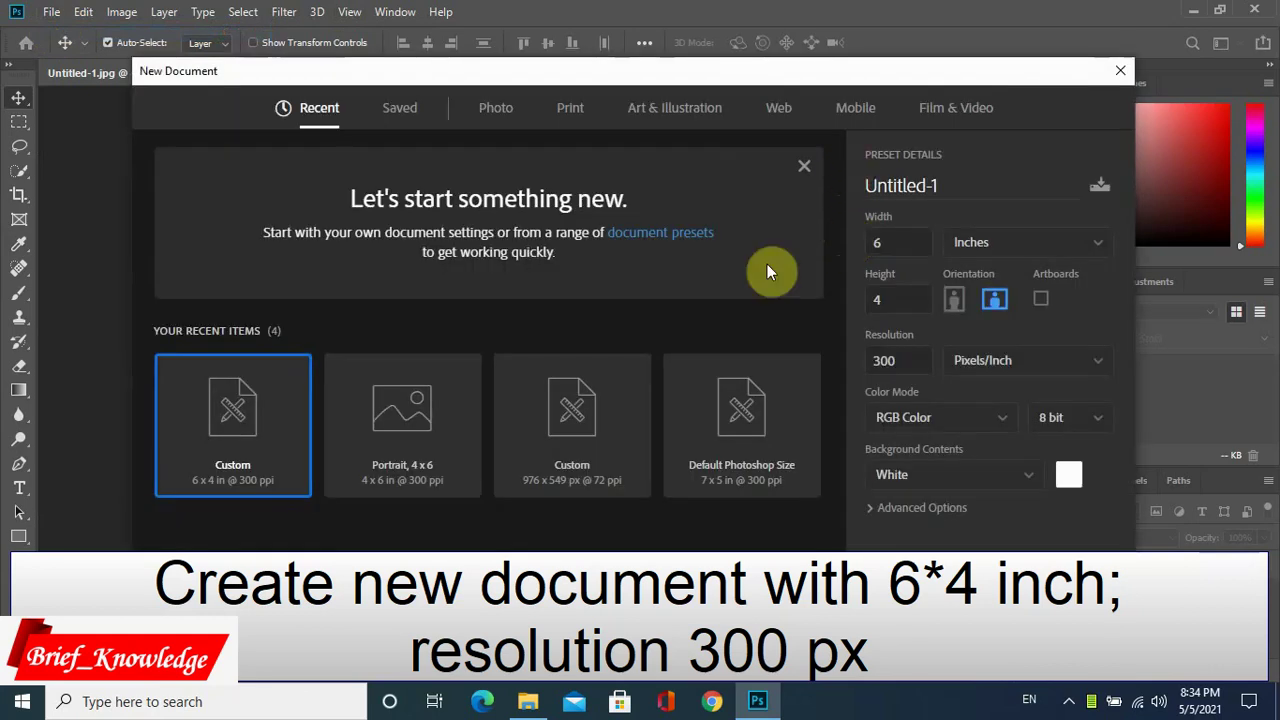
pyautogui.click(903, 297)
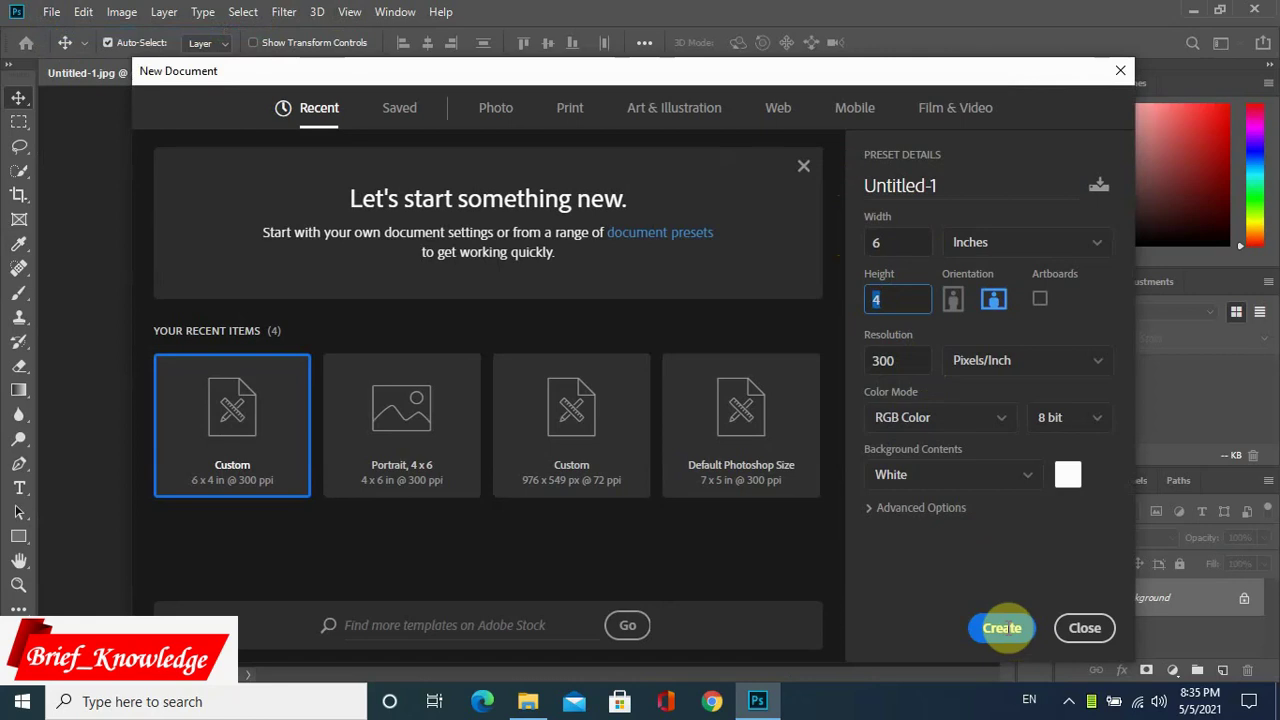
pyautogui.click(1001, 628)
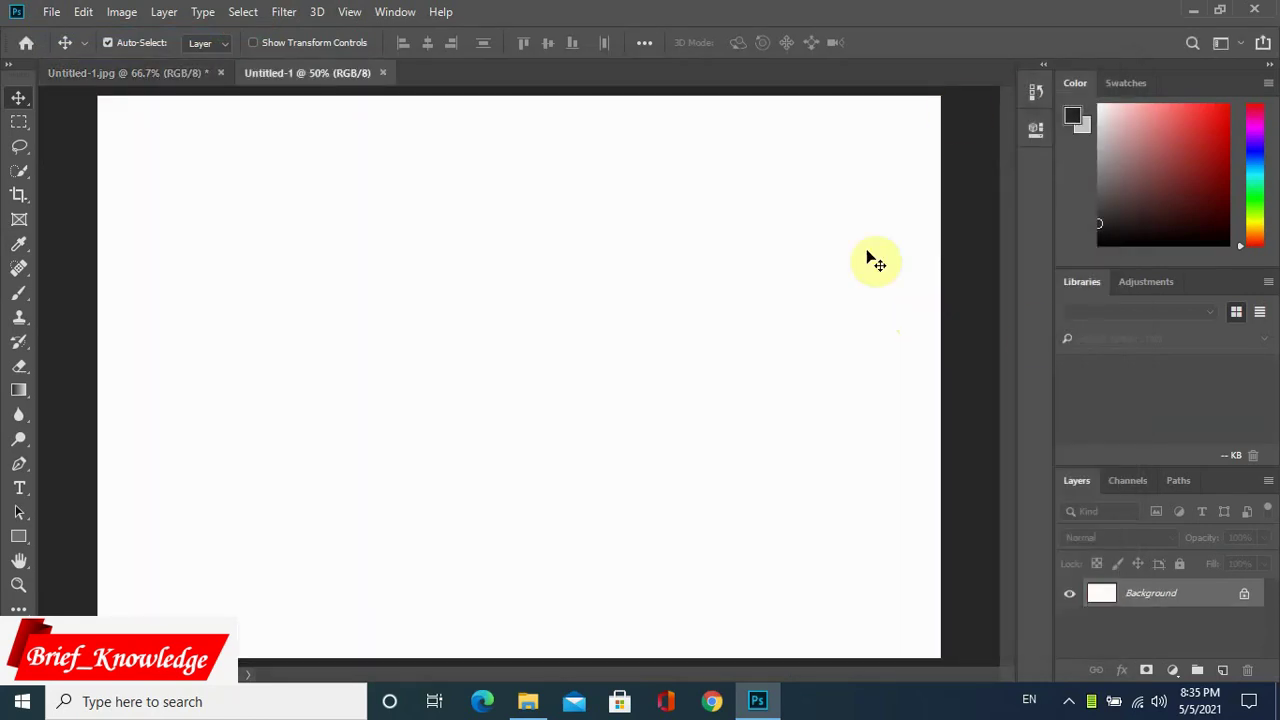
# Copy the bordered portrait into the upper-left corner of the blank 6 x 4 inch document and duplicate it alongside.
pyautogui.click(153, 75)
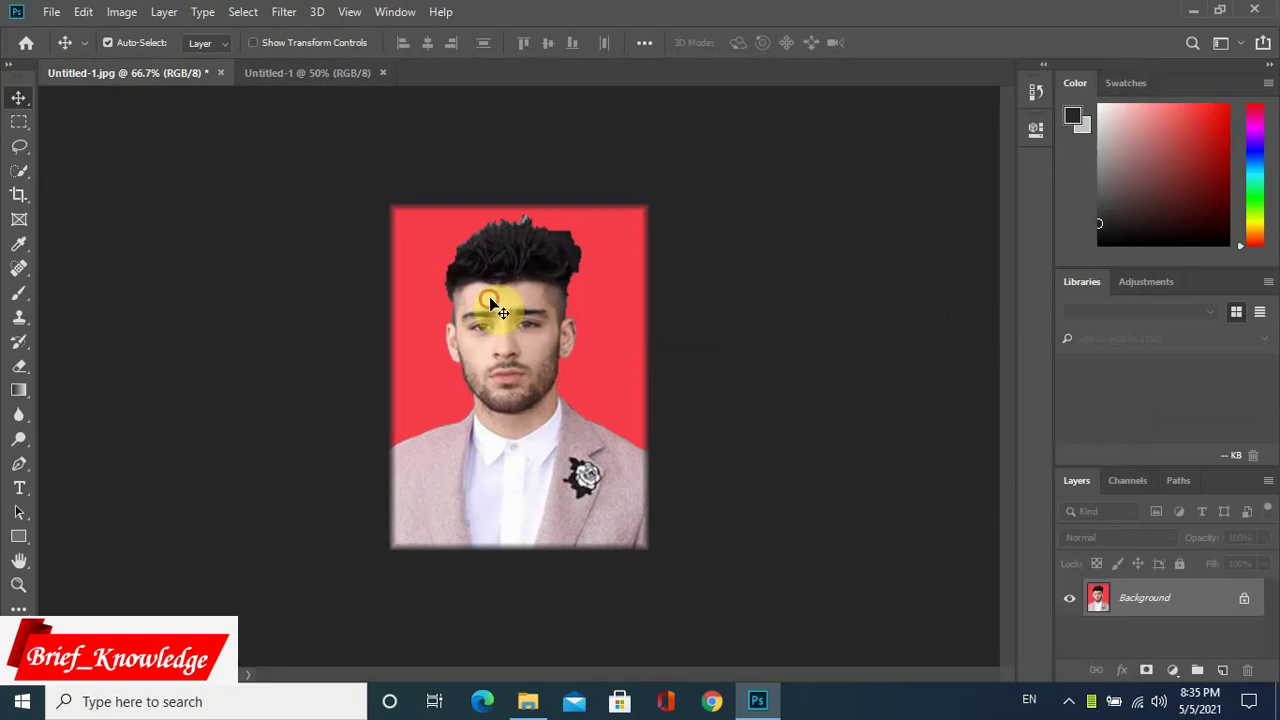
pyautogui.click(351, 75)
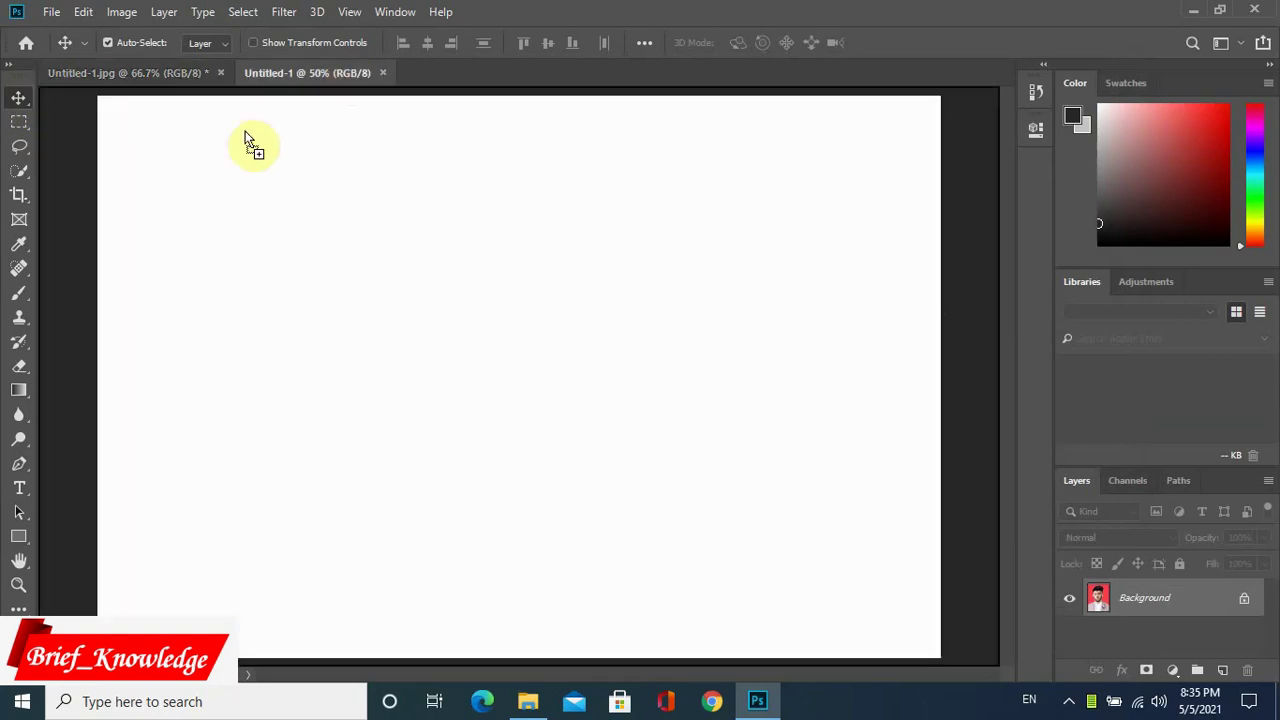
pyautogui.moveTo(209, 182); pyautogui.dragTo(425, 245)
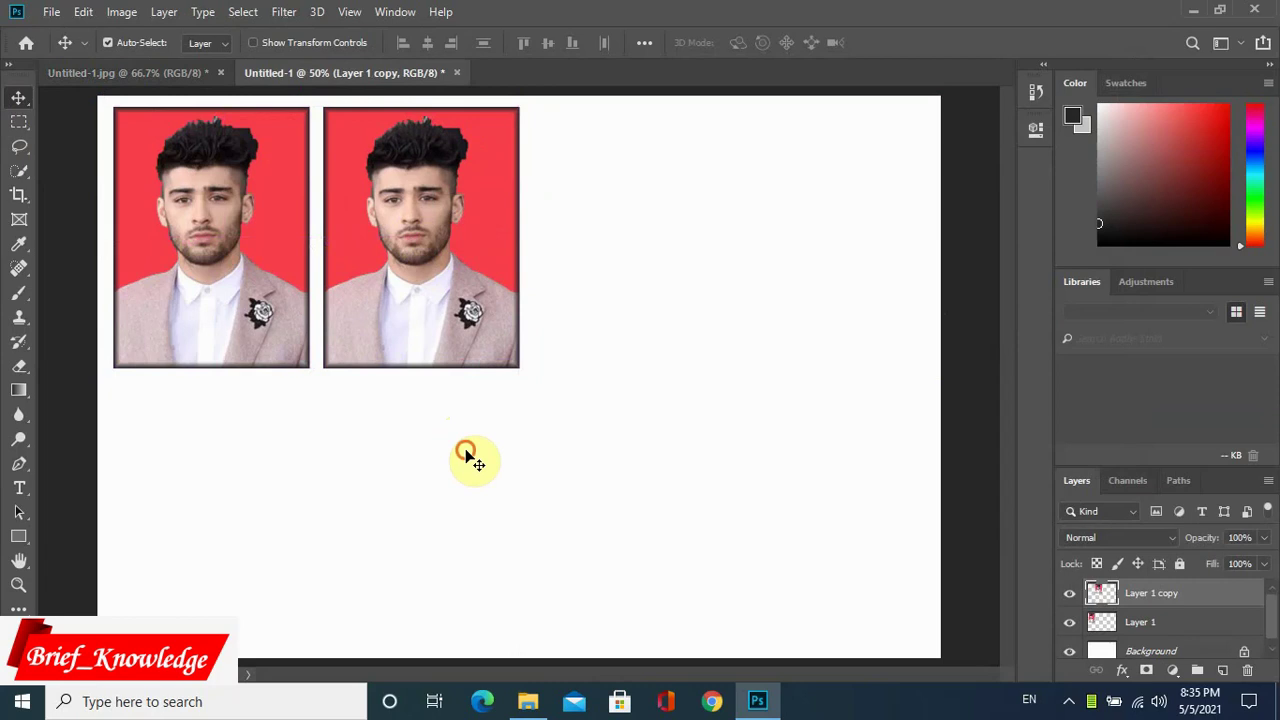
# Duplicate the two portraits together to form a row of four, and nudge the new pair up and left into line.
pyautogui.moveTo(467, 450); pyautogui.dragTo(633, 257)
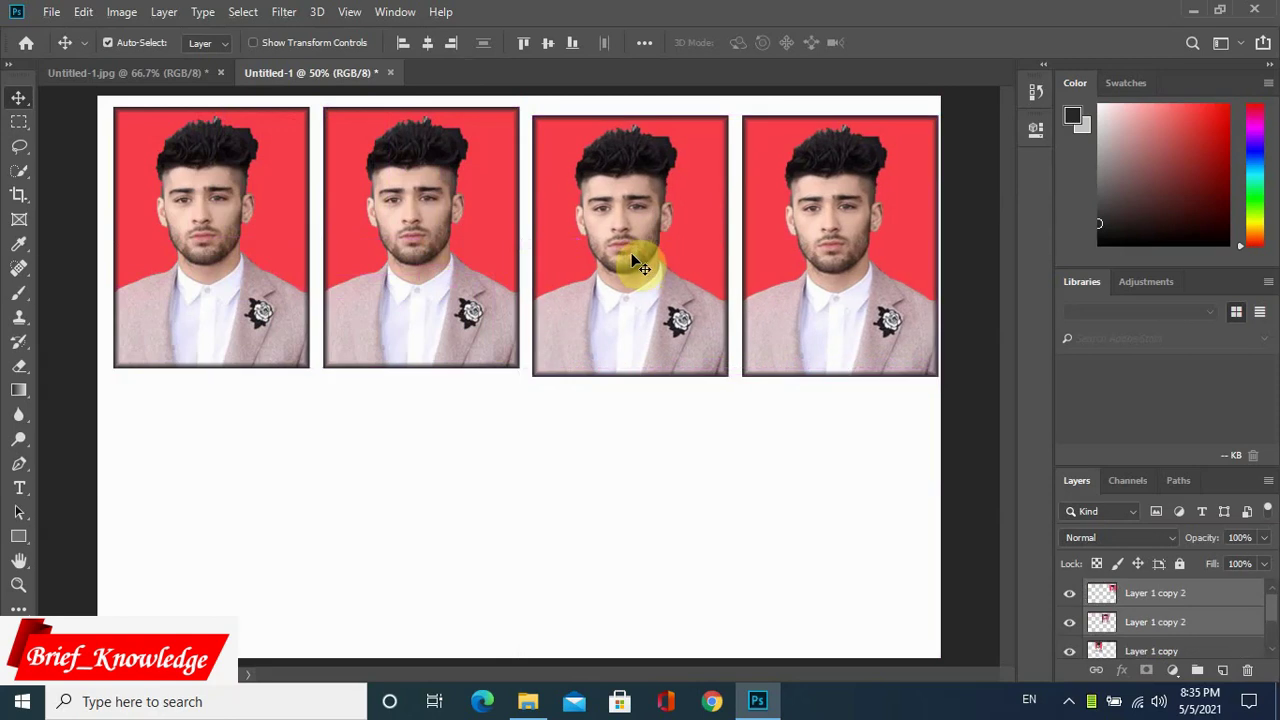
pyautogui.press('Up')
pyautogui.press('Up')
pyautogui.press('Up')
pyautogui.press('Up')
pyautogui.press('Up')
pyautogui.press('Up')
pyautogui.press('Up')
pyautogui.press('Up')
pyautogui.press('Left')
pyautogui.press('Left')
pyautogui.press('Left')
pyautogui.press('Left')
pyautogui.press('Left')
pyautogui.press('Left')
pyautogui.press('Left')
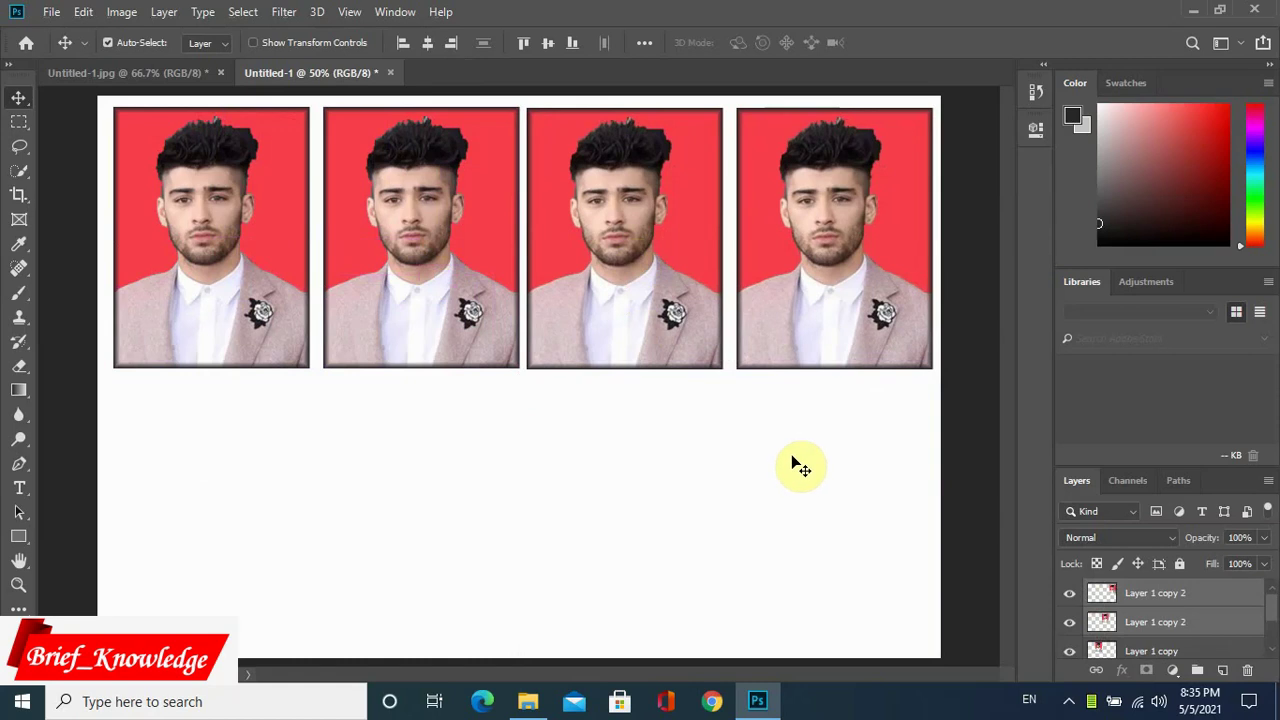
# Merge the four portrait layers into one and duplicate the row directly beneath, nudging the copy right to align it.
pyautogui.moveTo(827, 494); pyautogui.dragTo(228, 281)
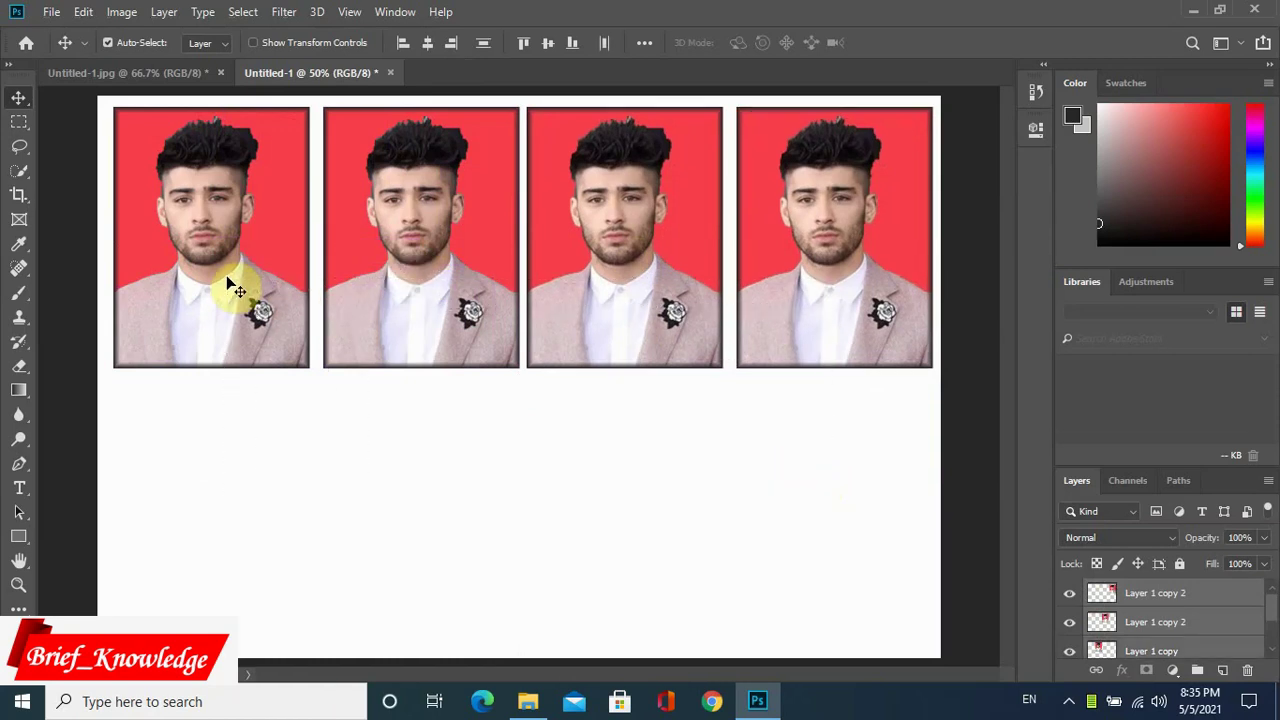
pyautogui.hotkey('ctrl', 'e')
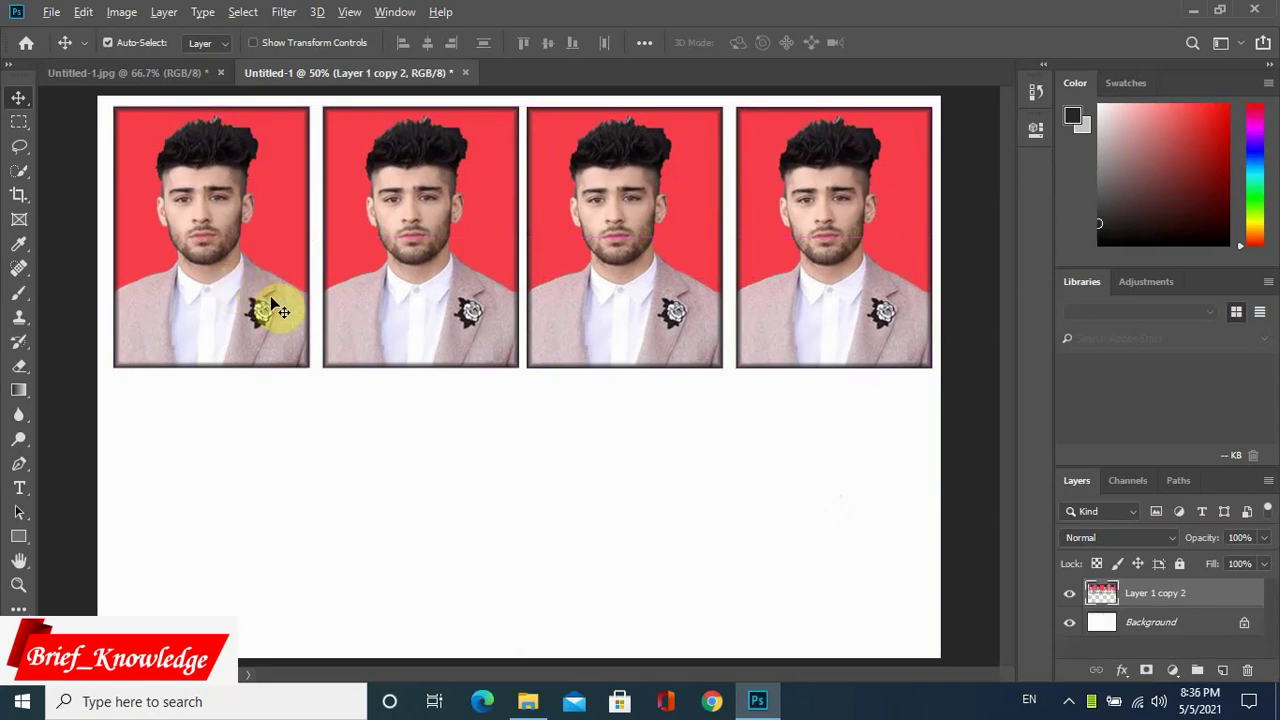
pyautogui.moveTo(278, 310); pyautogui.dragTo(267, 577)
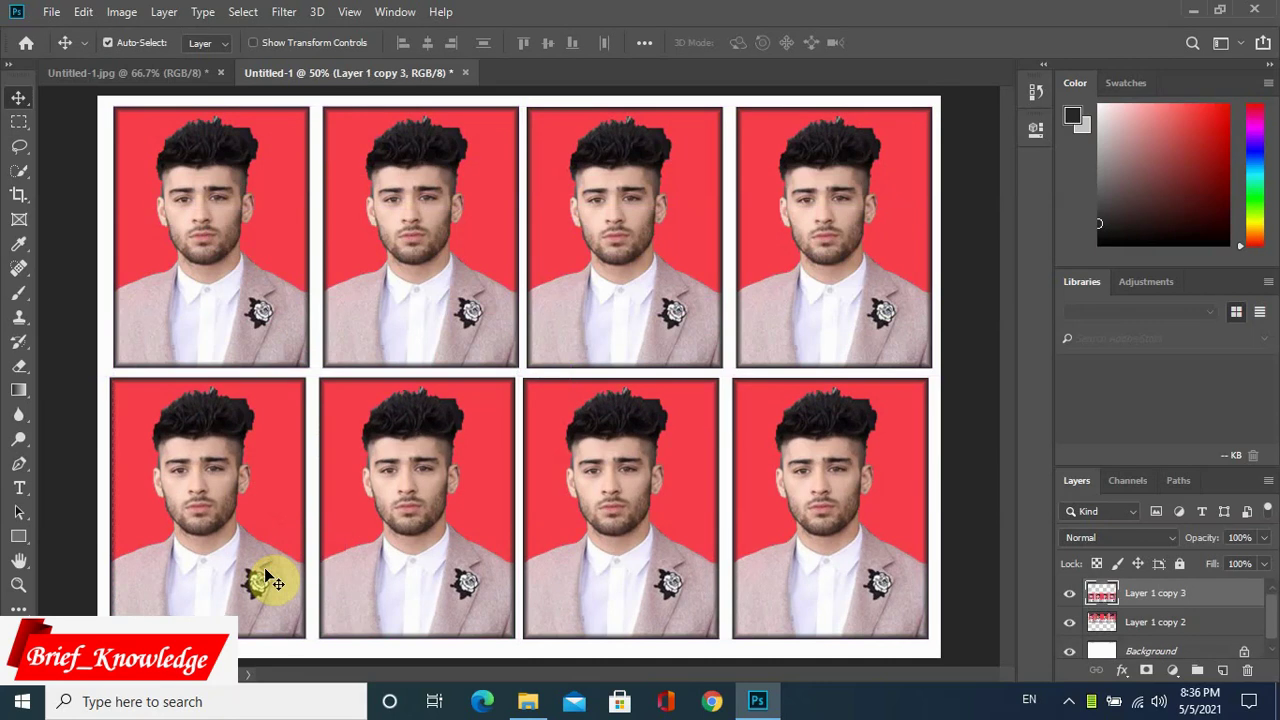
pyautogui.press('Right')
pyautogui.press('Right')
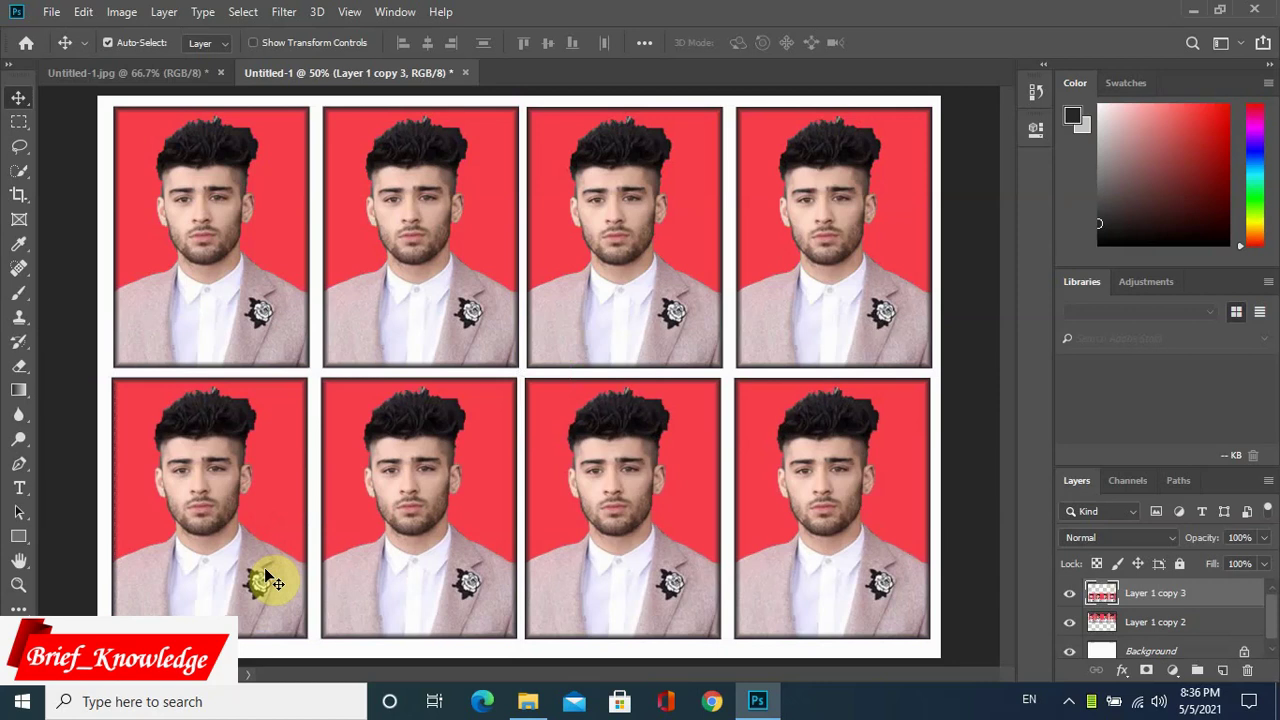
# Open the Save As dialog for the photo sheet and cancel it.
pyautogui.hotkey('ctrl', 's')
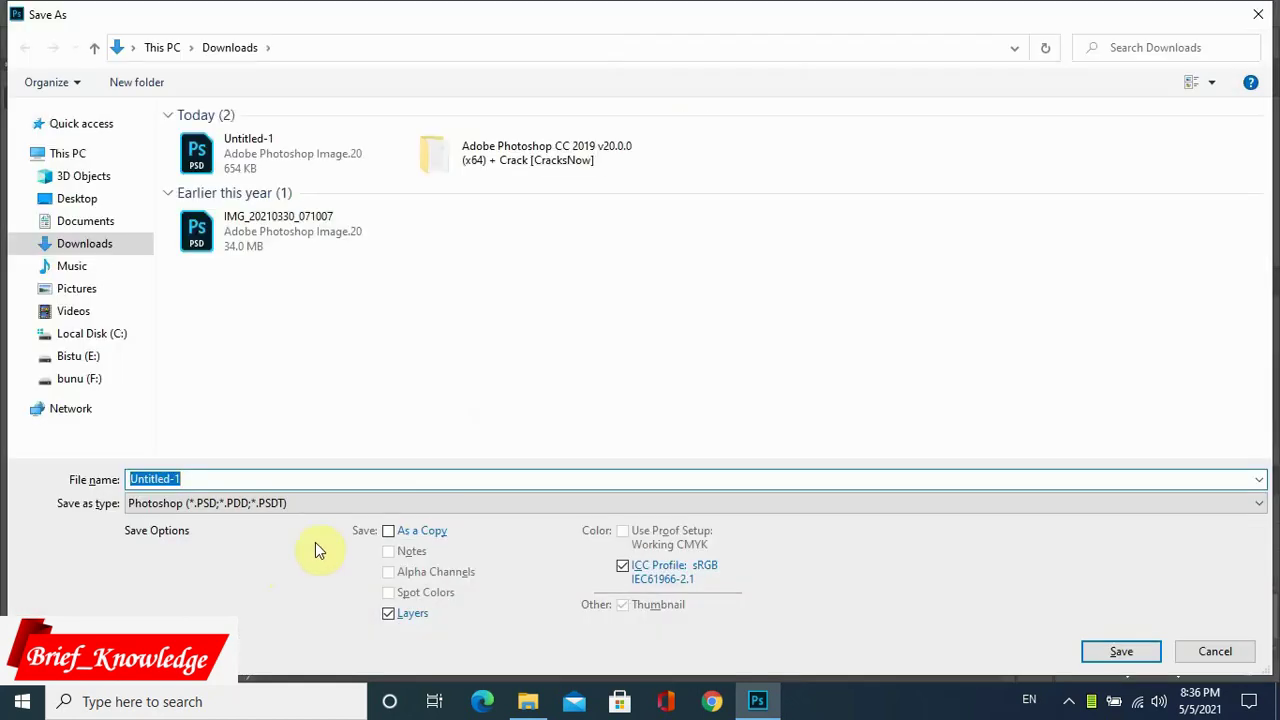
pyautogui.click(1215, 651)
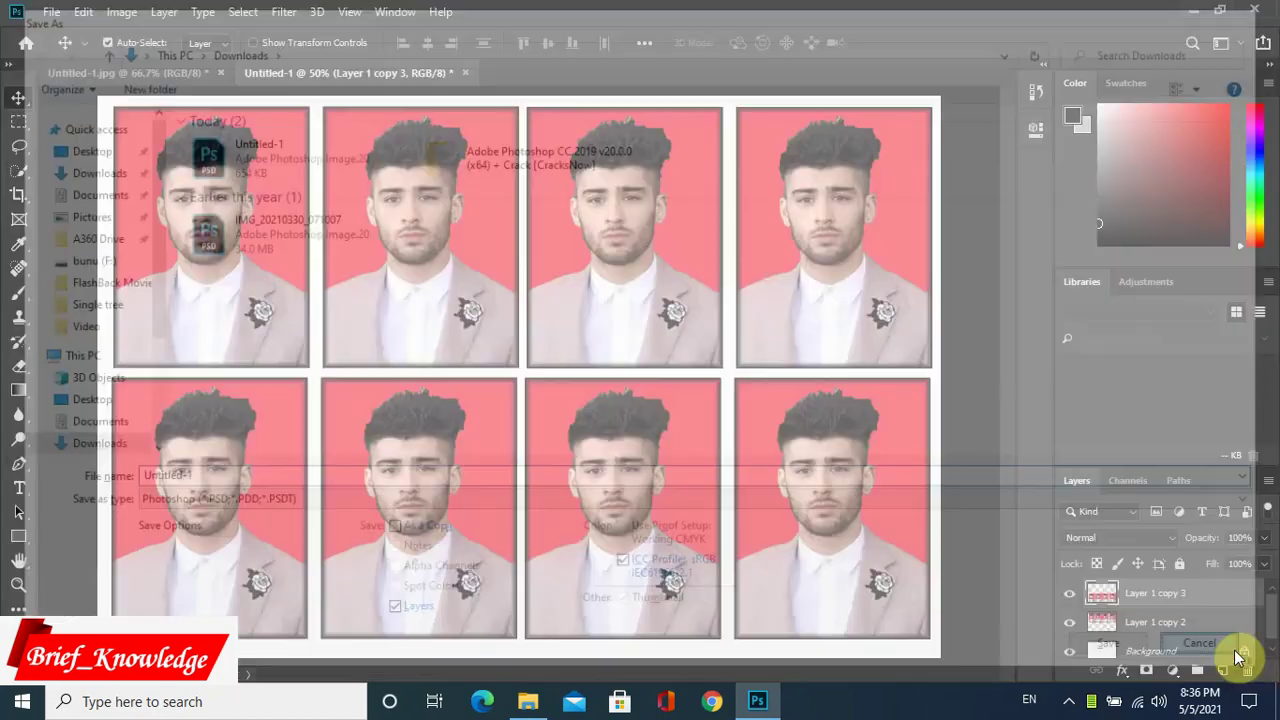
# Save the photo sheet in Downloads as a JPEG named "passport size photo" at Maximum quality 12 with Baseline ("Standard") format.
pyautogui.click(51, 12)
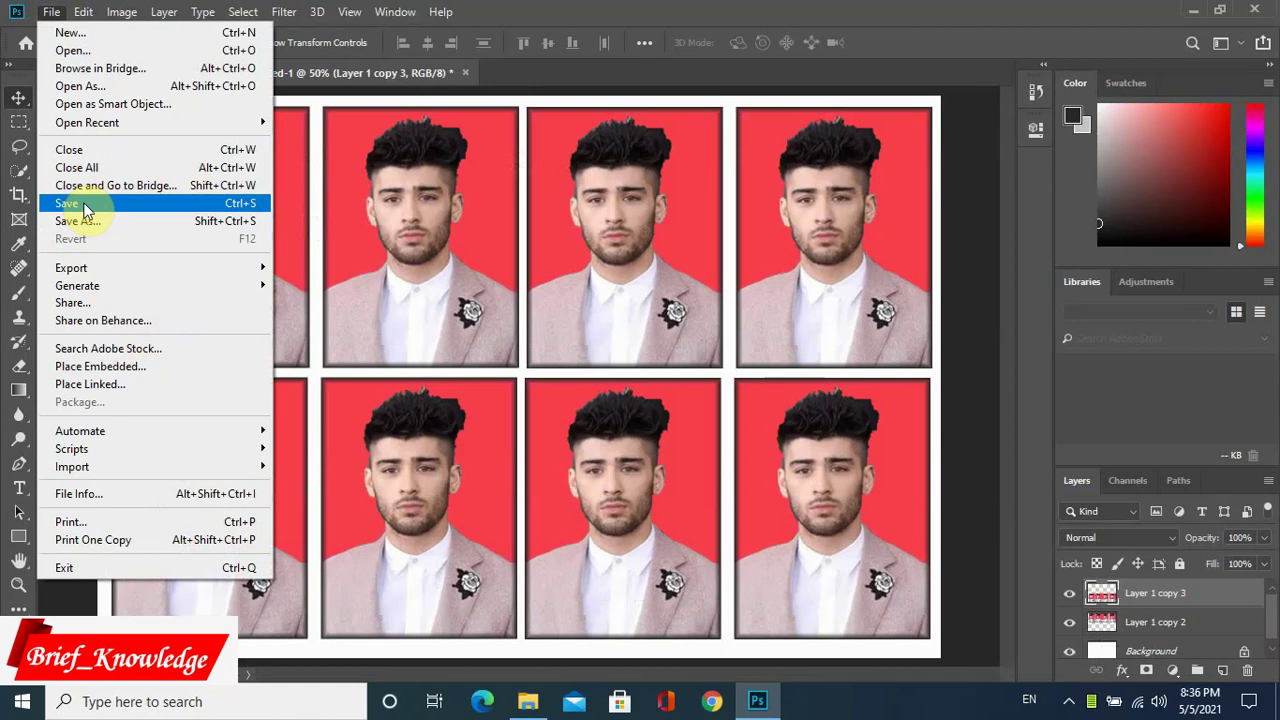
pyautogui.click(86, 205)
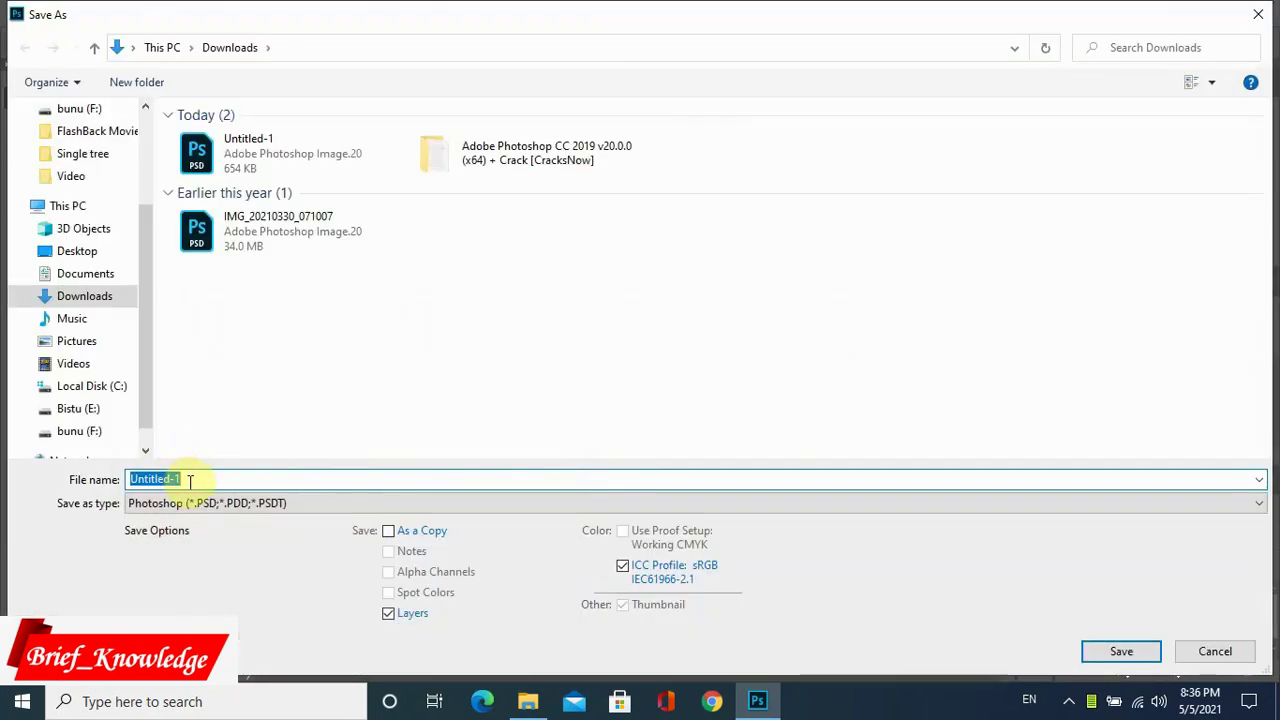
pyautogui.write('passport s')
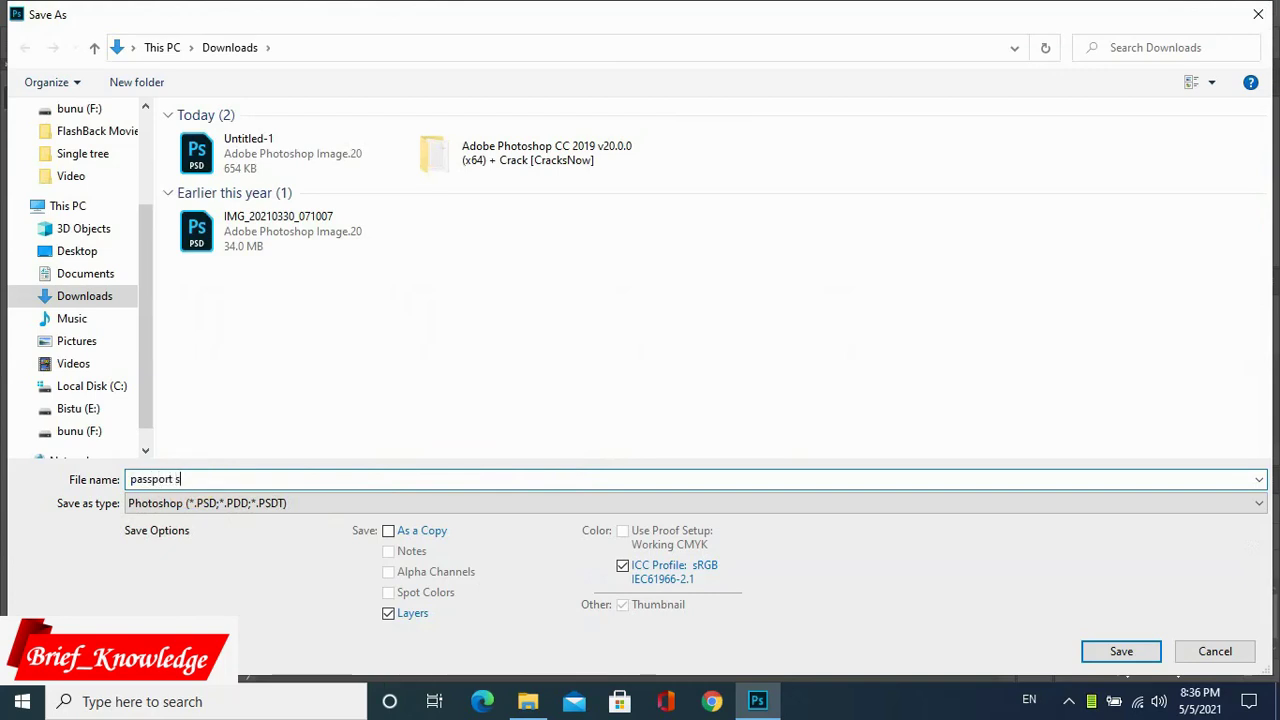
pyautogui.write('ize photo')
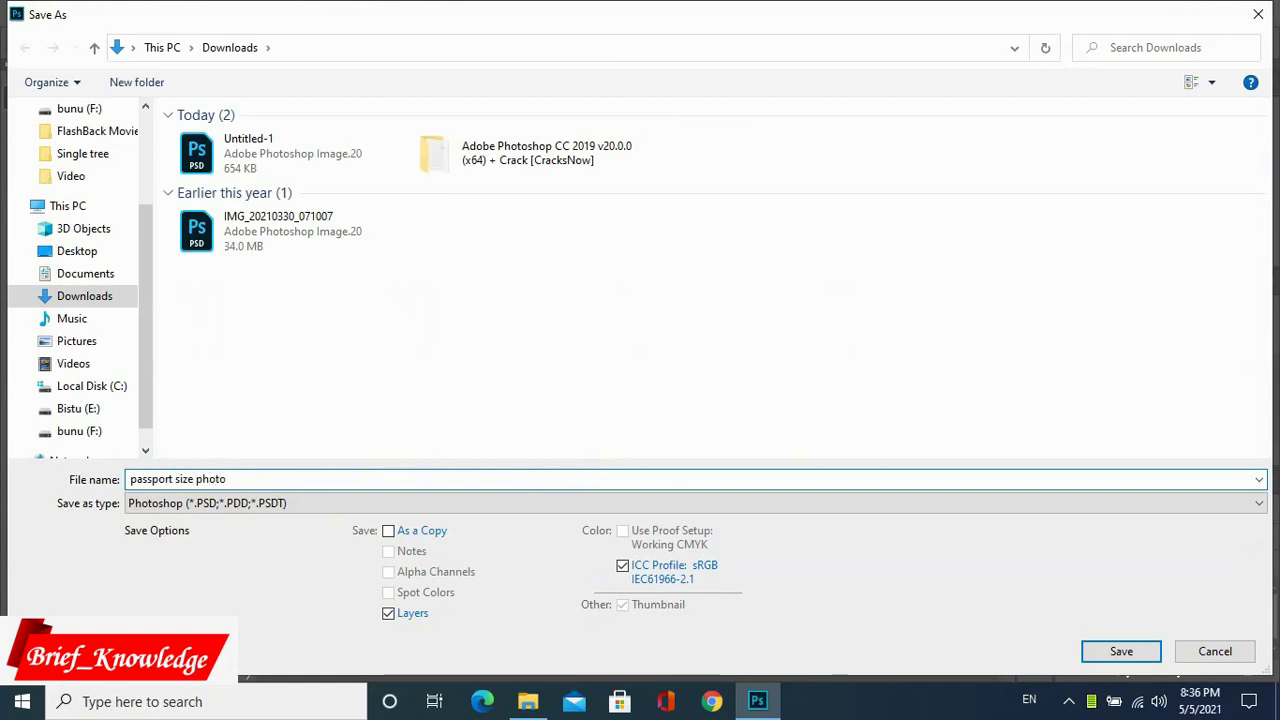
pyautogui.click(206, 503)
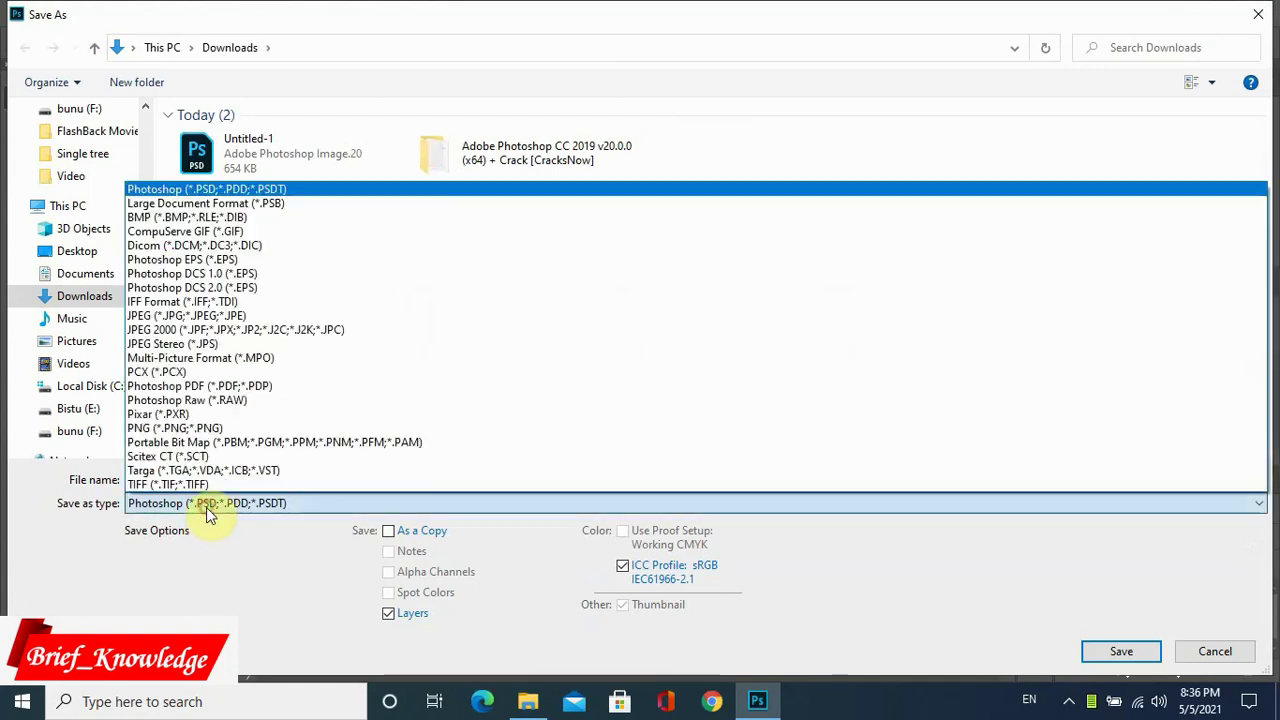
pyautogui.click(259, 316)
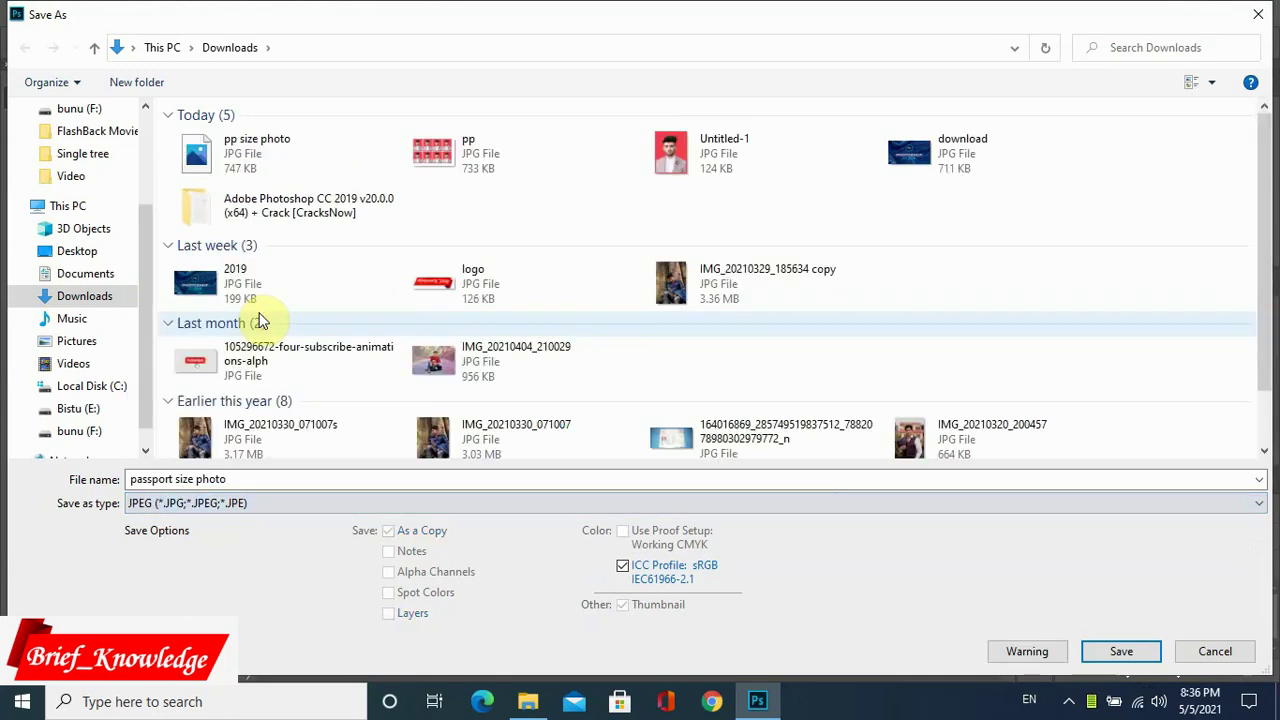
pyautogui.press('Return')
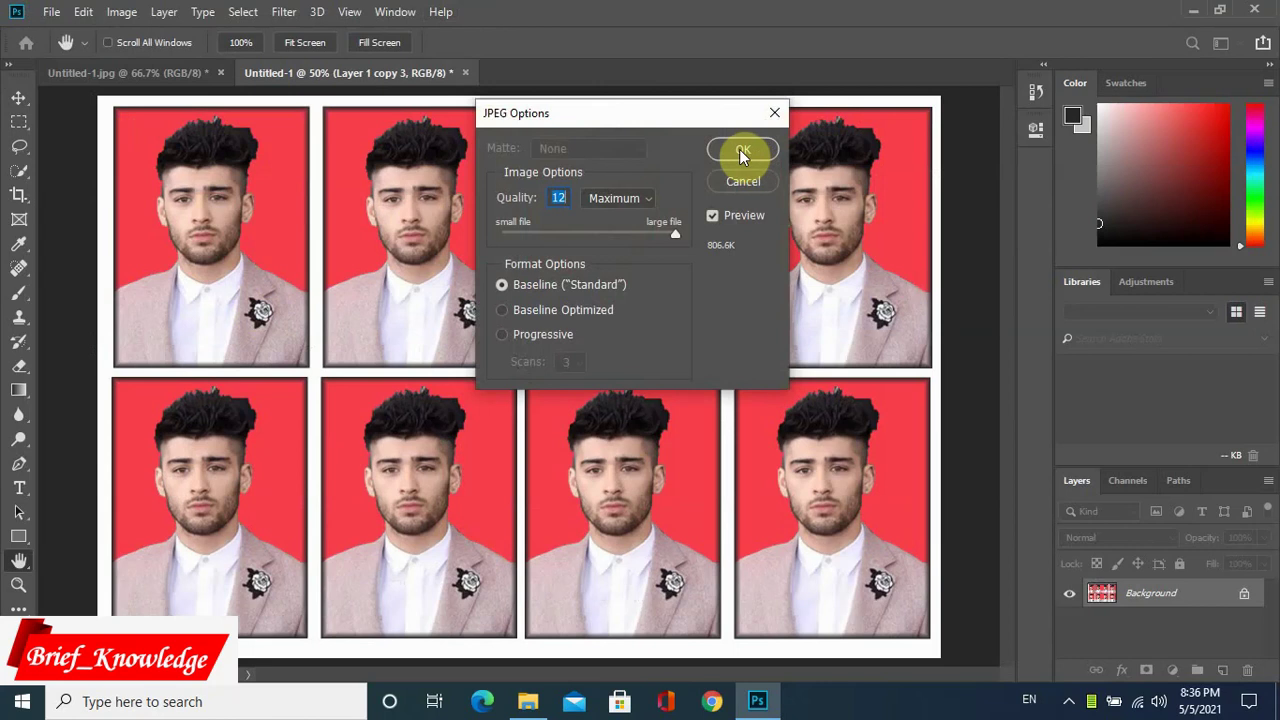
pyautogui.click(741, 150)
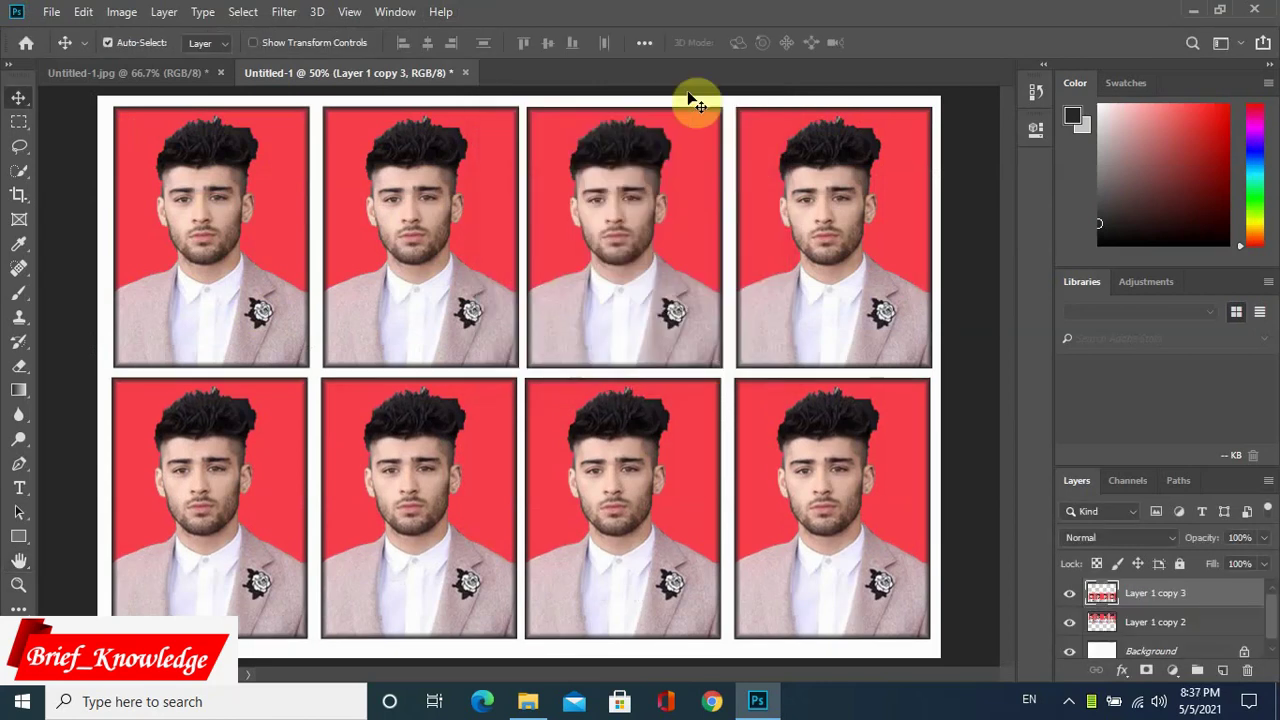
# Open the print settings, move the photo sheet to the page's upper-left corner at about 0.166 top and 0.16 left, and show the available printers.
pyautogui.click(52, 13)
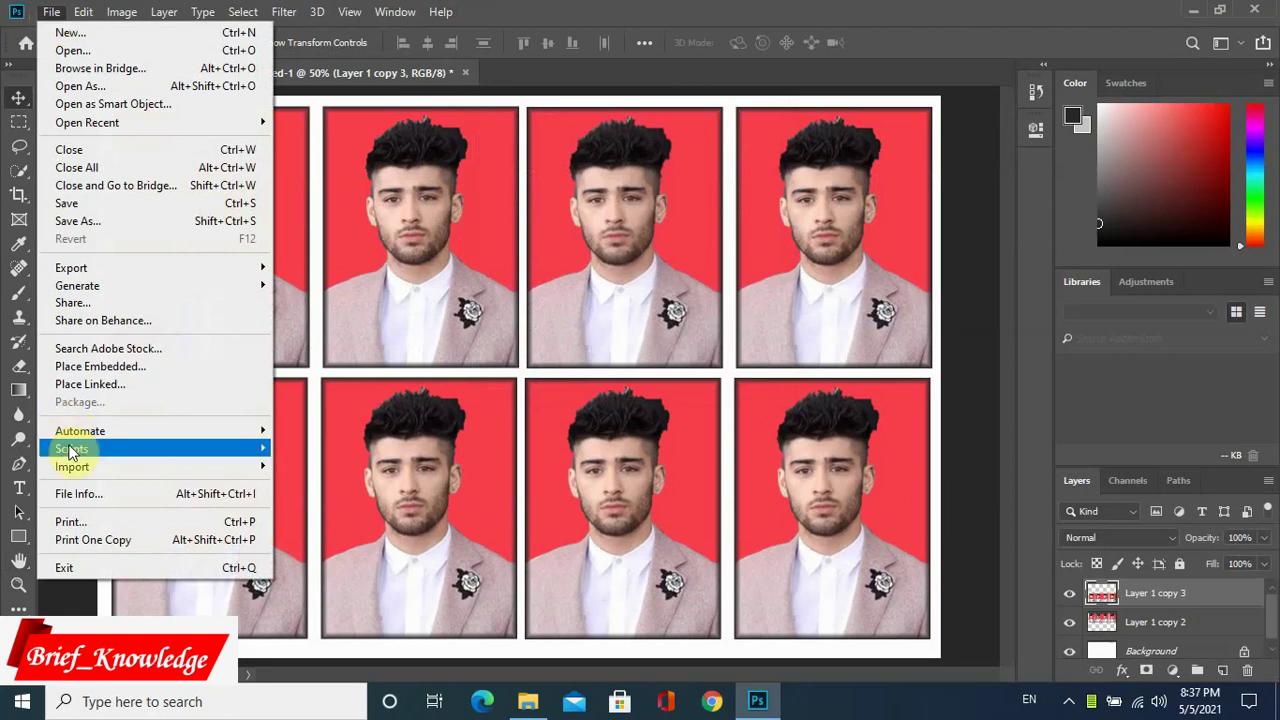
pyautogui.moveTo(72, 450)
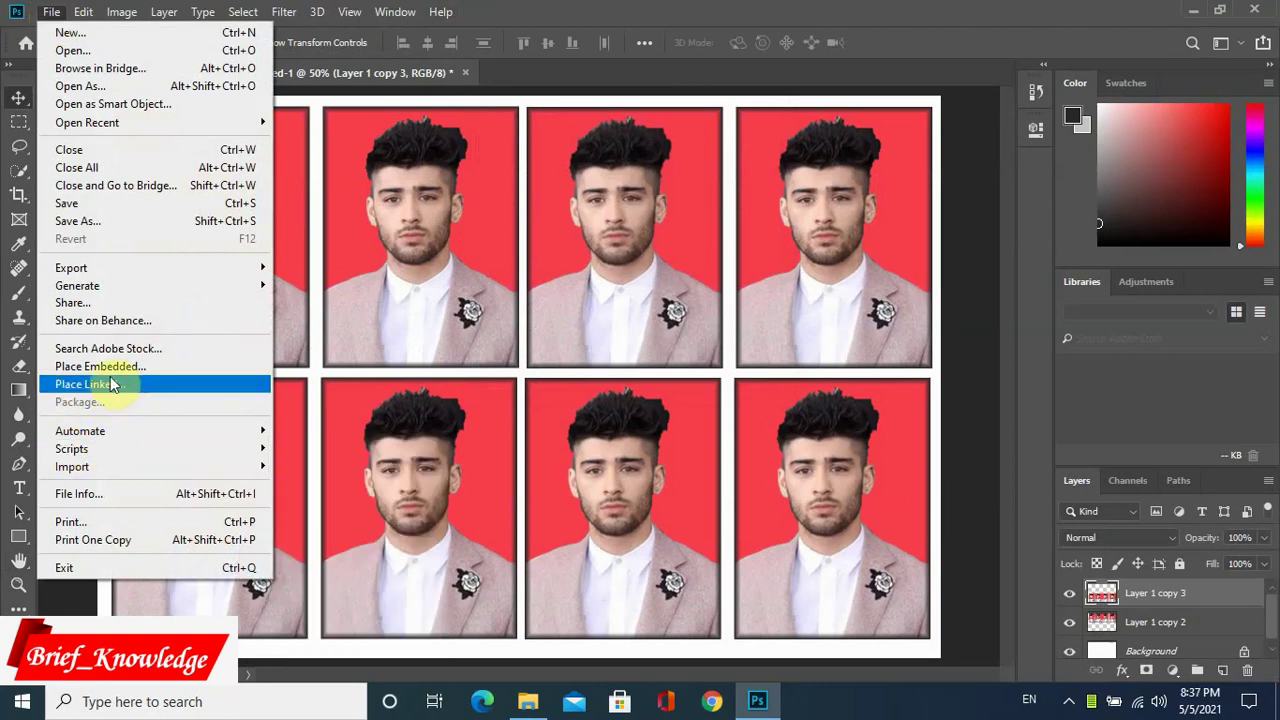
pyautogui.click(73, 519)
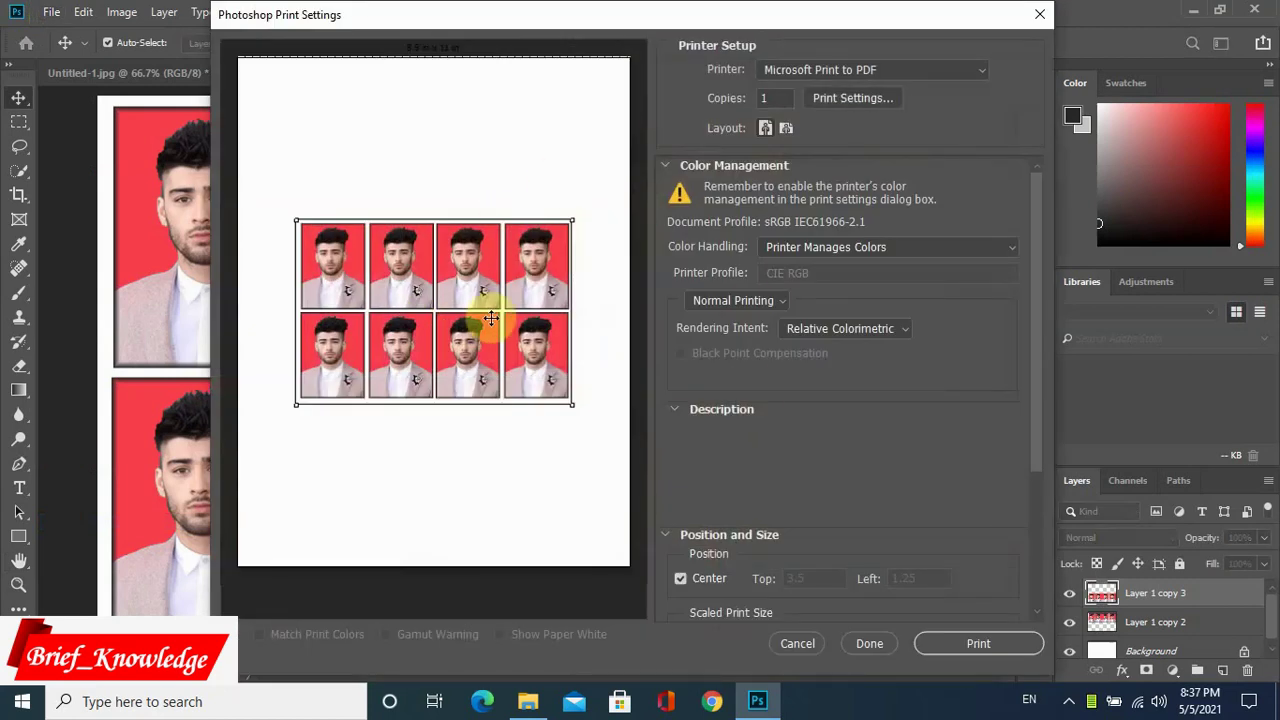
pyautogui.moveTo(491, 318); pyautogui.dragTo(422, 194)
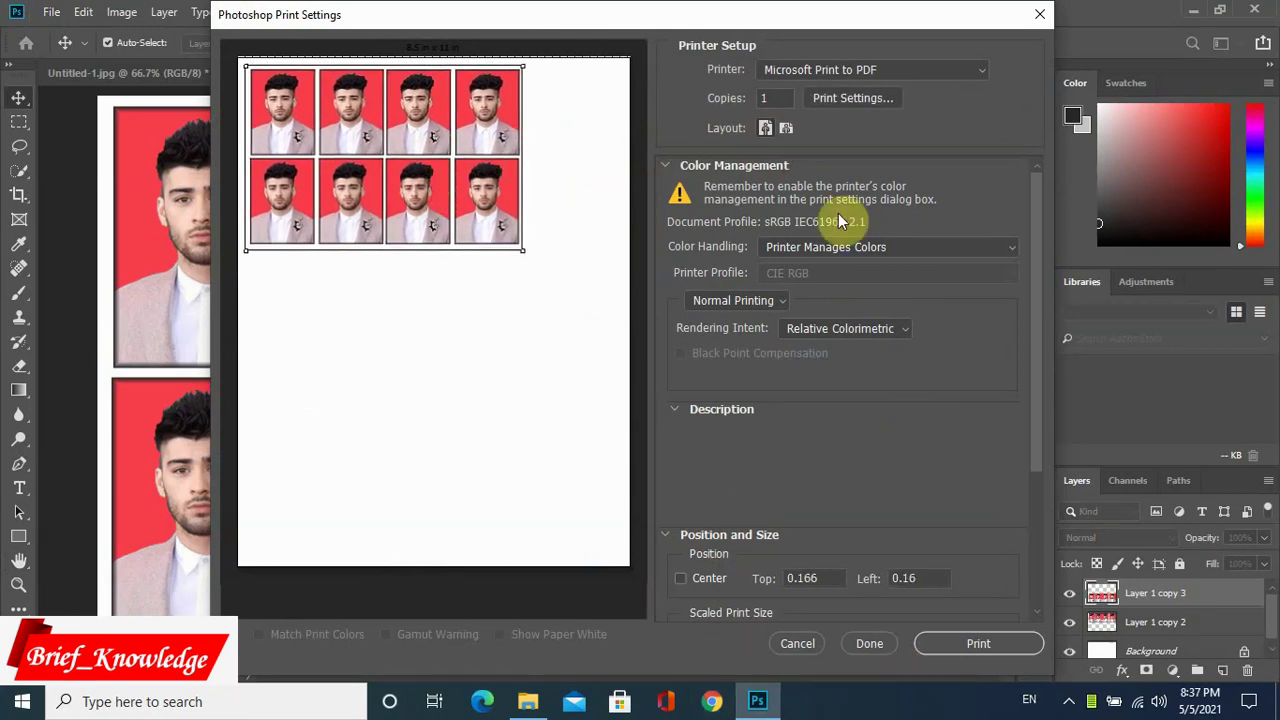
pyautogui.click(897, 69)
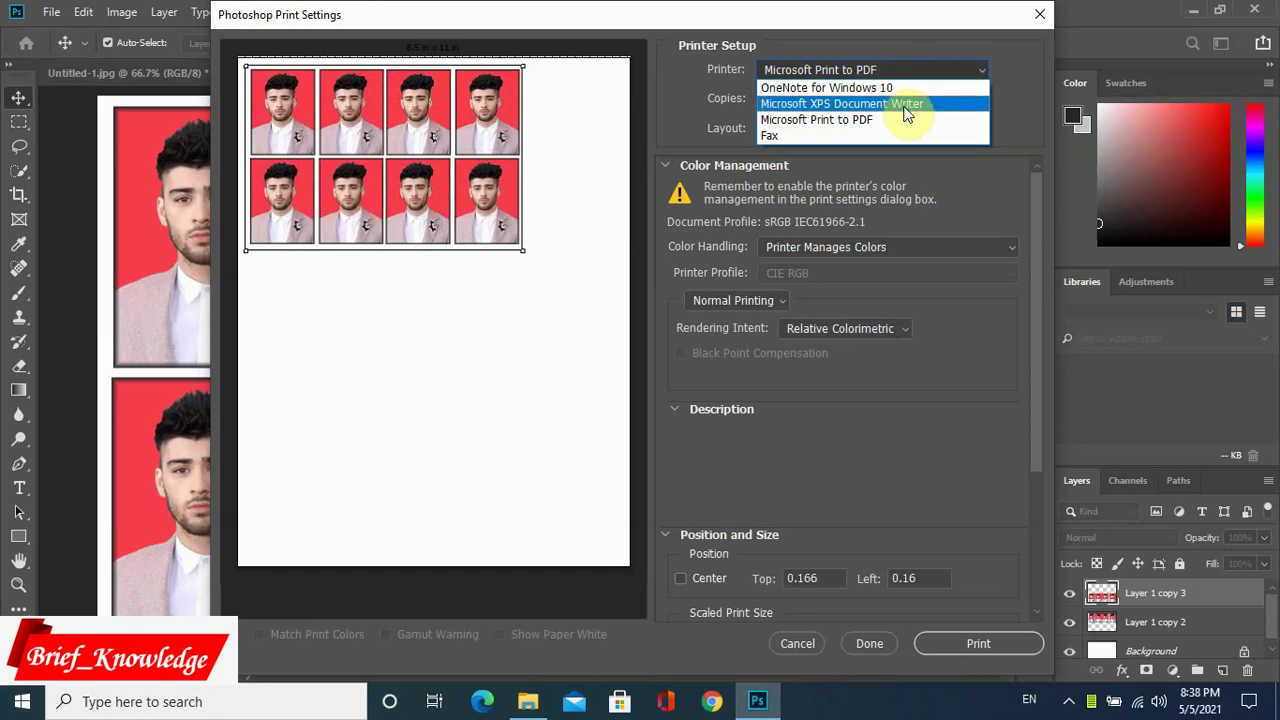